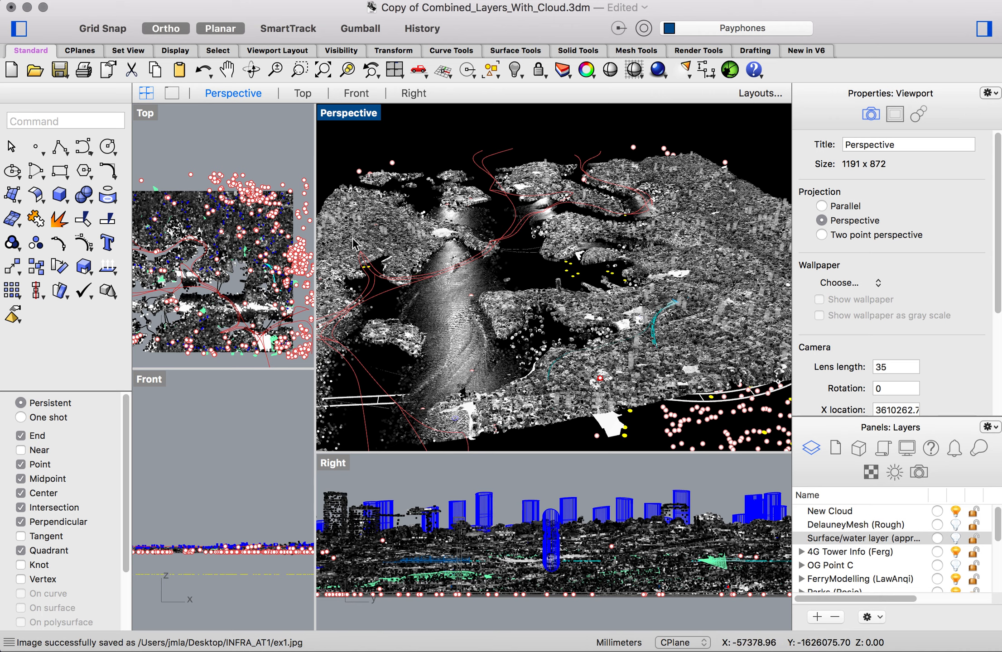
- Draw a rectangular clipping plane in the Front viewport, spanning above and below the city model
{"action": "left_click", "coordinate": [236, 148]}
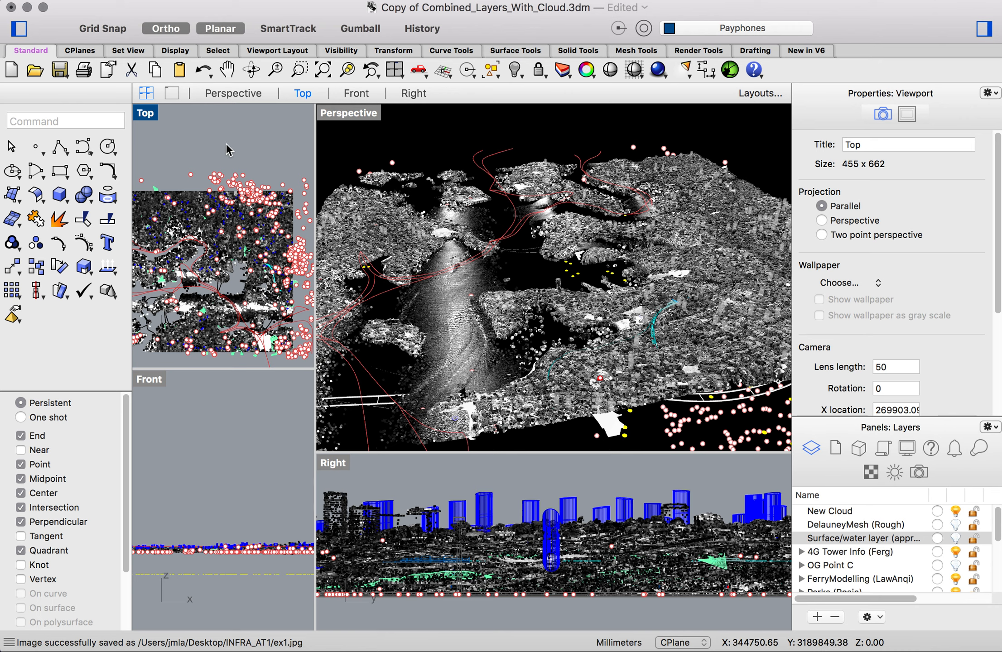
{"action": "left_click", "coordinate": [220, 446]}
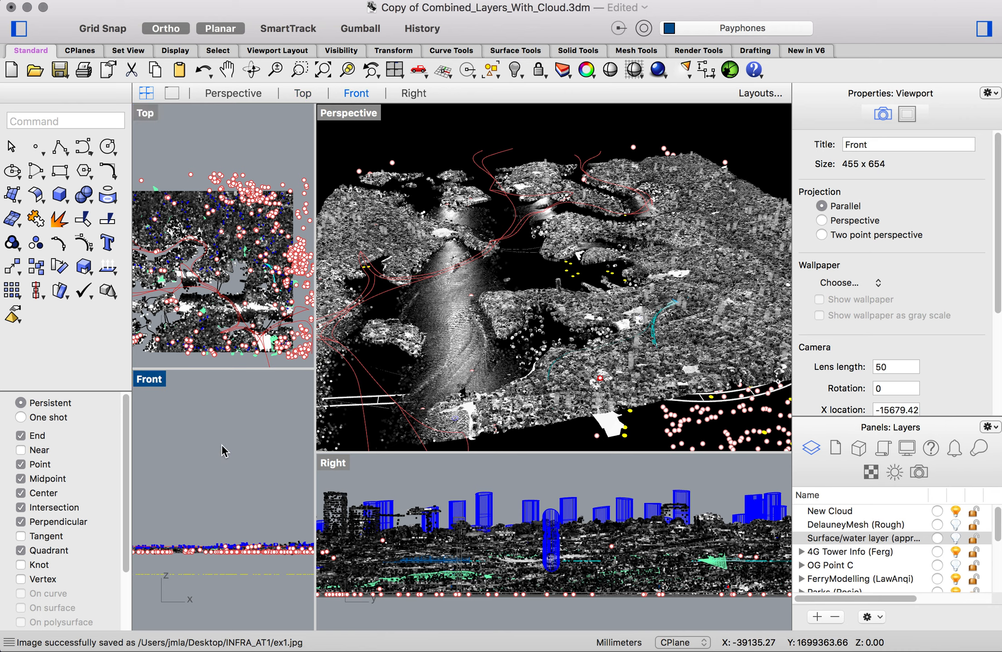
{"action": "type", "text": "ClippingPlane"}
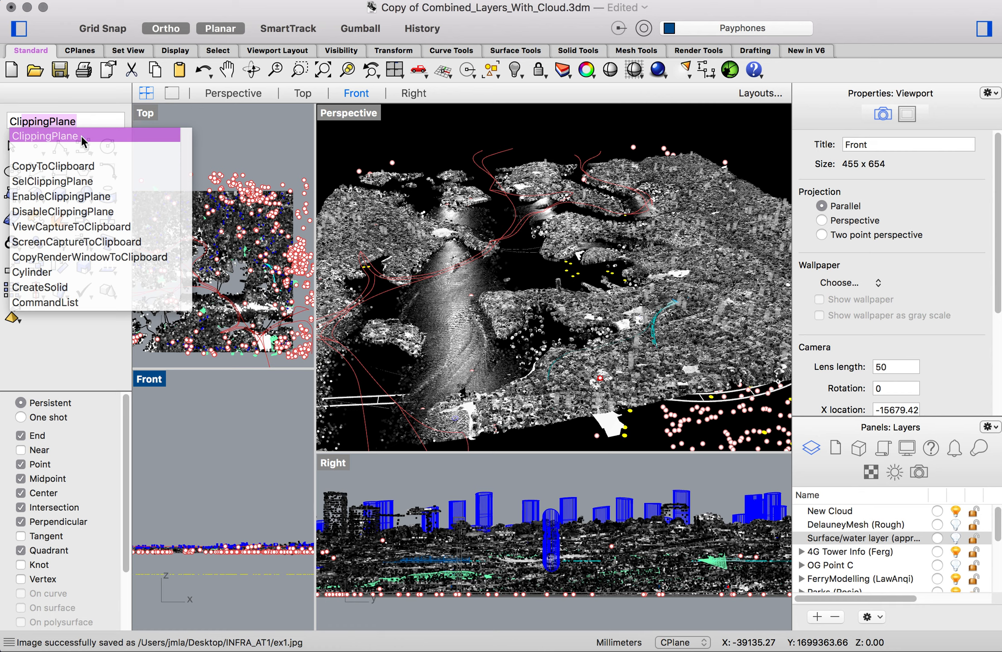
{"action": "key", "text": "Return"}
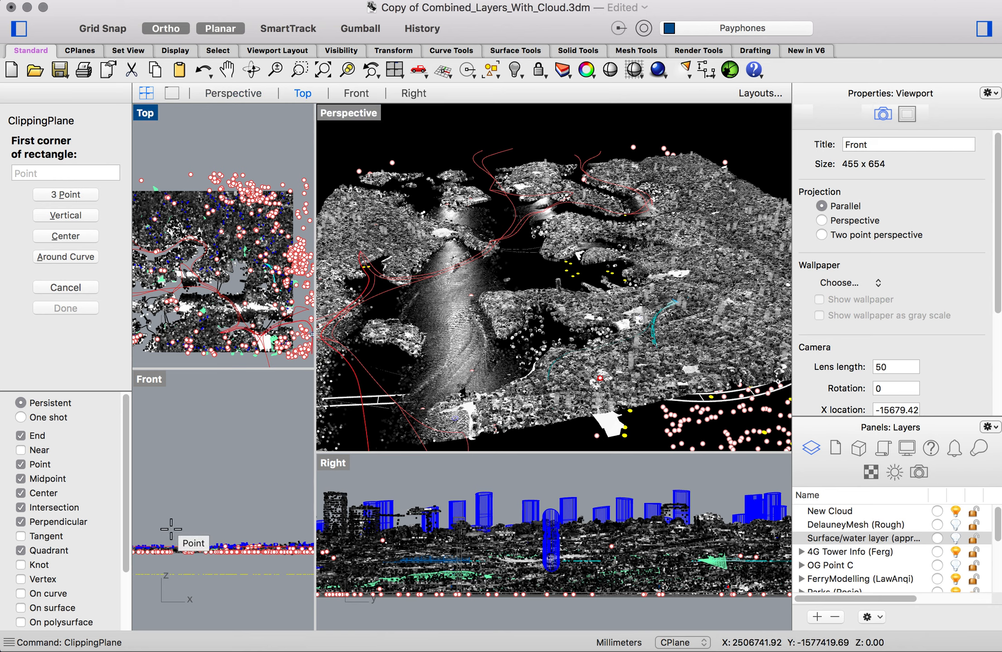
{"action": "left_click", "coordinate": [152, 602]}
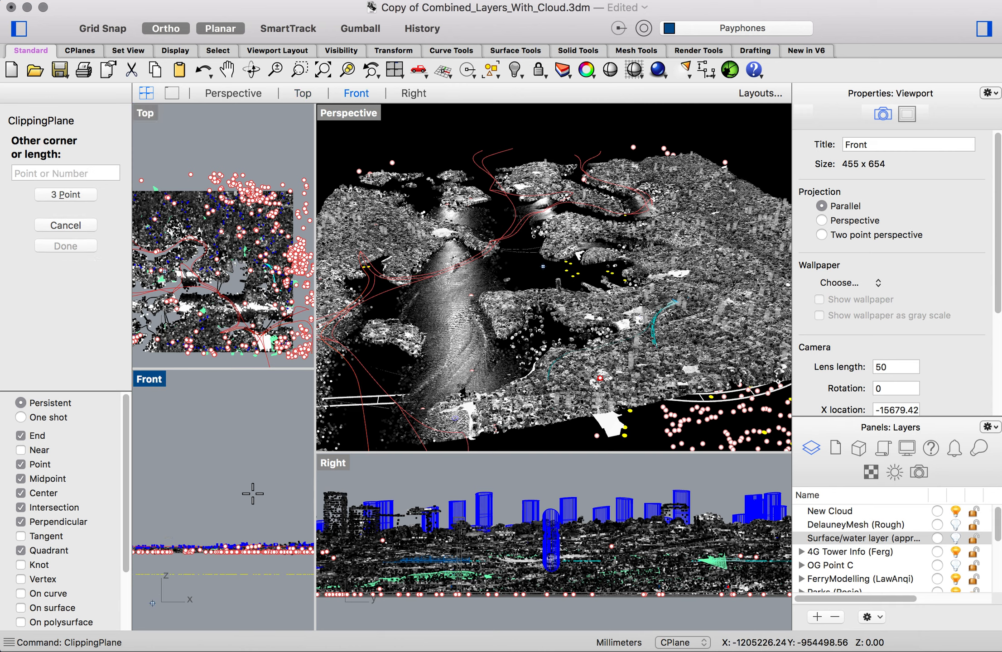
{"action": "left_click", "coordinate": [280, 488]}
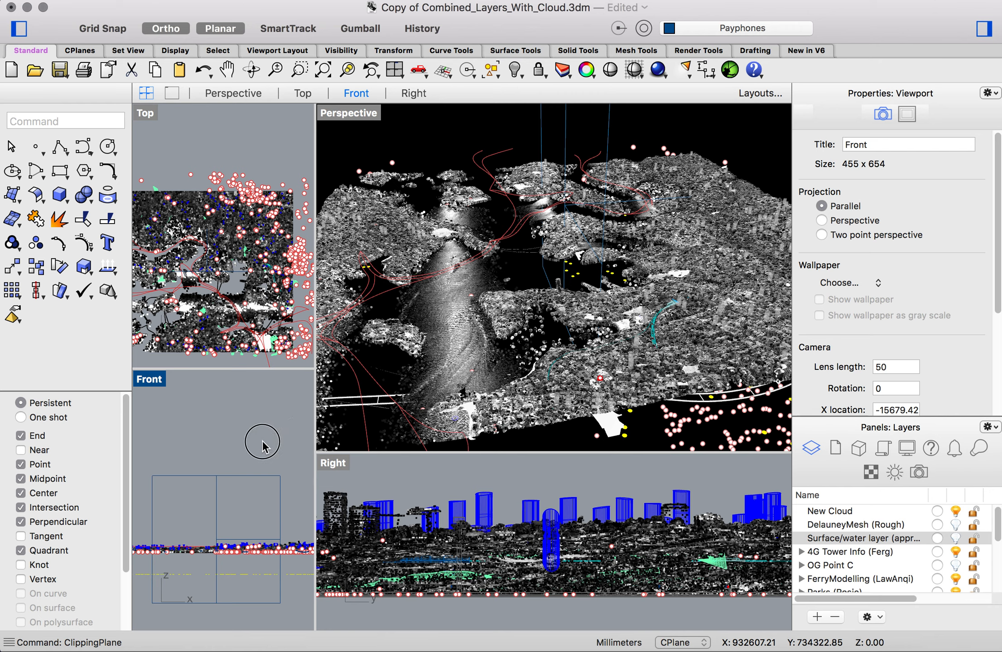
- Select the new clipping plane and stop it from clipping the Front view
{"action": "left_click_drag", "start_coordinate": [262, 441], "coordinate": [144, 112]}
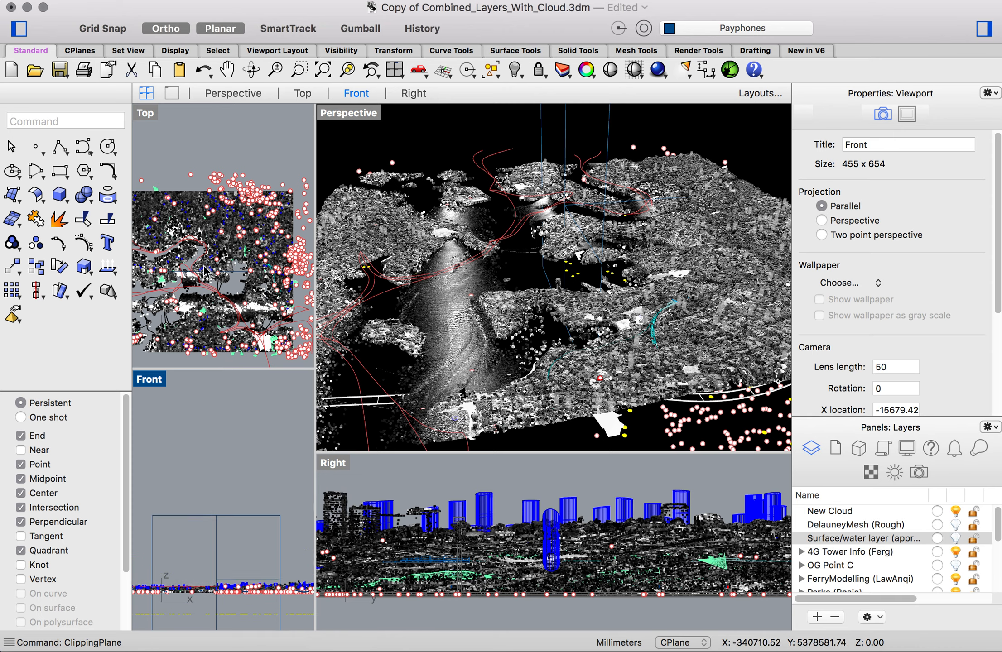
{"action": "scroll", "coordinate": [227, 258], "scroll_direction": "down", "scroll_amount": 2}
{"action": "left_click_drag", "start_coordinate": [231, 482], "coordinate": [182, 535]}
{"action": "left_click_drag", "start_coordinate": [227, 310], "coordinate": [242, 300]}
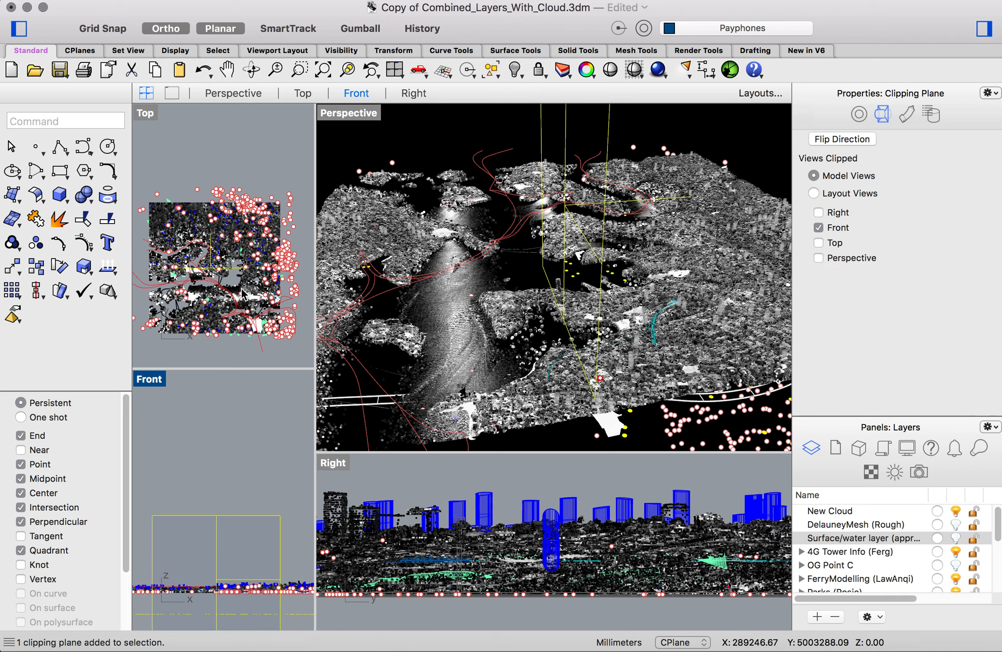
{"action": "scroll", "coordinate": [243, 294], "scroll_direction": "down", "scroll_amount": 2}
{"action": "scroll", "coordinate": [241, 289], "scroll_direction": "up", "scroll_amount": 3}
{"action": "scroll", "coordinate": [241, 289], "scroll_direction": "down", "scroll_amount": 3}
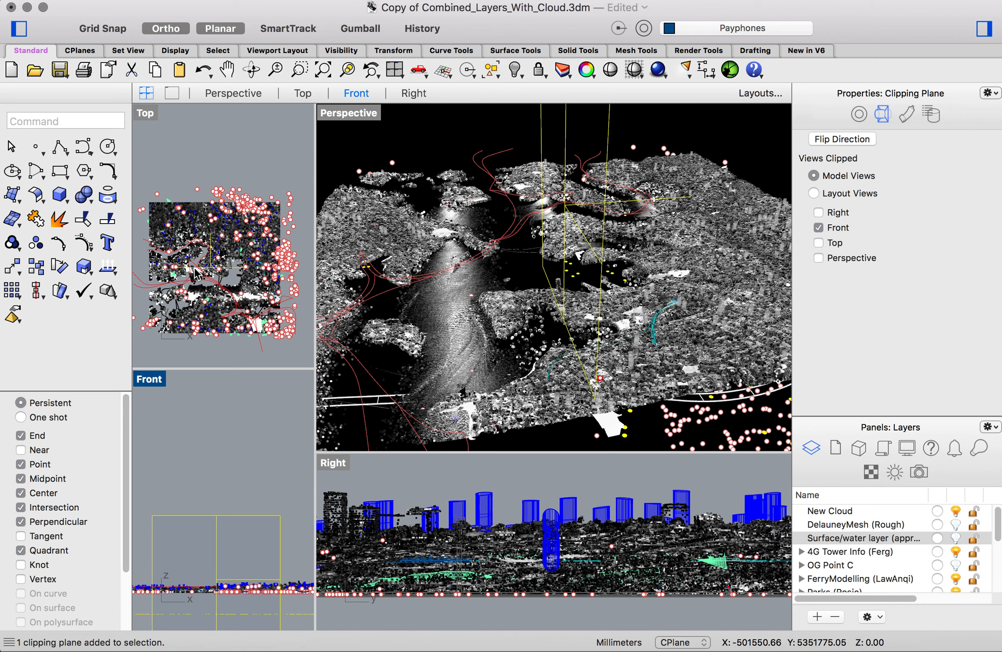
{"action": "scroll", "coordinate": [199, 272], "scroll_direction": "up", "scroll_amount": 3}
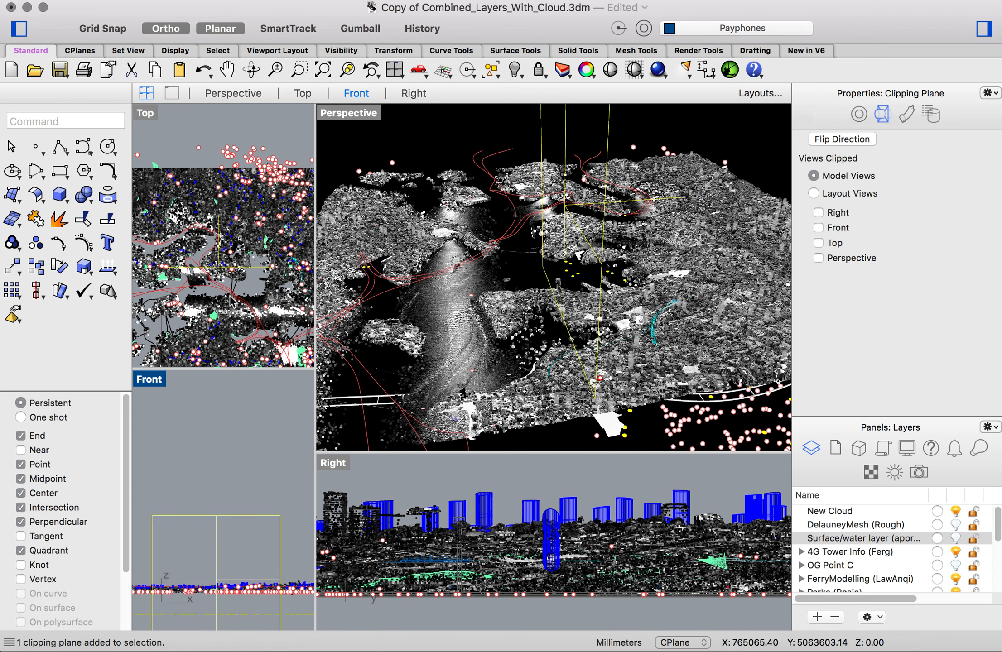
- Maximize the Top viewport and put the selected clipping plane on a new layer named CLIPPING PLANE
{"action": "double_click", "coordinate": [141, 114]}
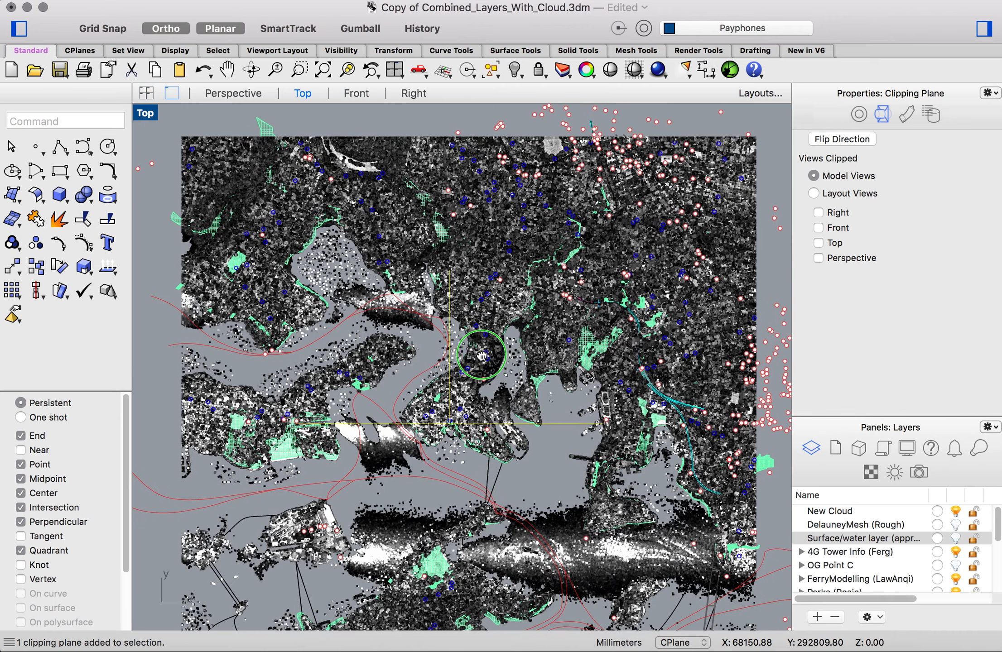
{"action": "scroll", "coordinate": [479, 422], "scroll_direction": "up", "scroll_amount": 5}
{"action": "scroll", "coordinate": [461, 401], "scroll_direction": "up", "scroll_amount": 2}
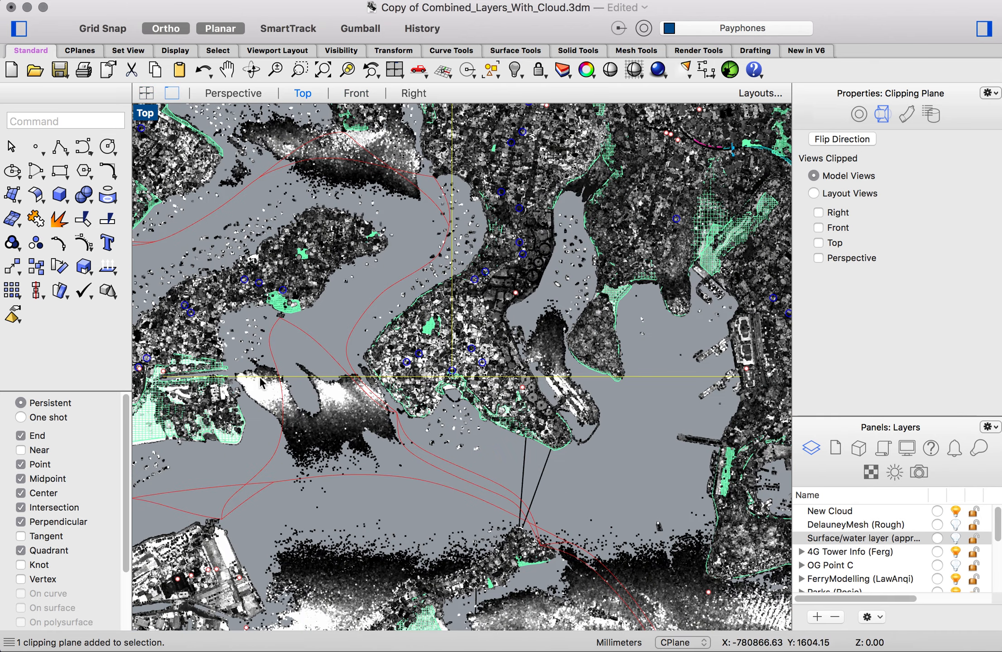
{"action": "left_click", "coordinate": [648, 384]}
{"action": "left_click", "coordinate": [646, 377]}
{"action": "scroll", "coordinate": [482, 430], "scroll_direction": "down", "scroll_amount": 5}
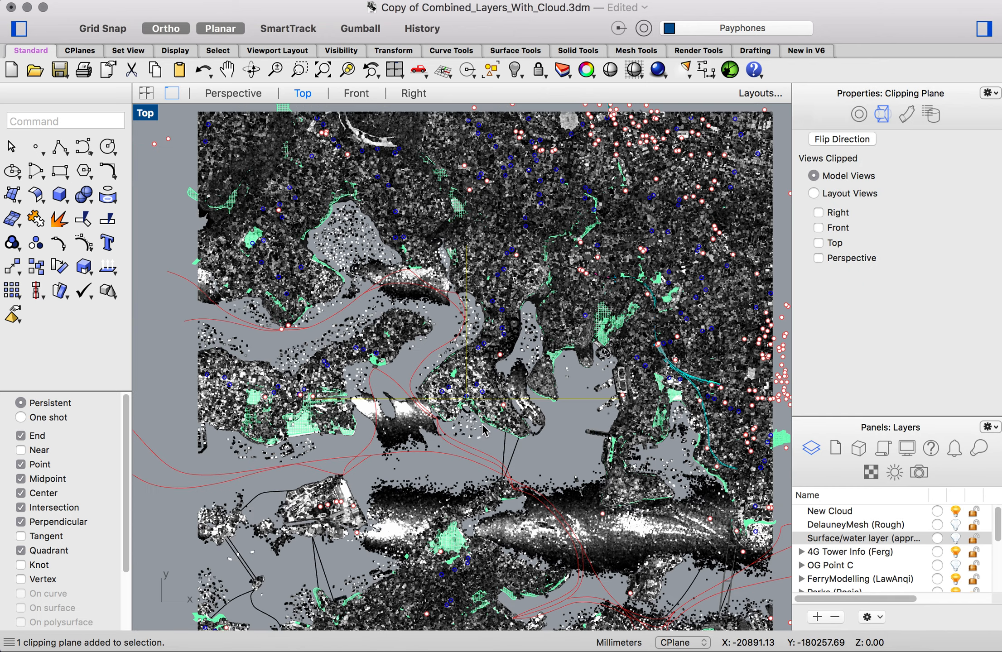
{"action": "left_click", "coordinate": [817, 619]}
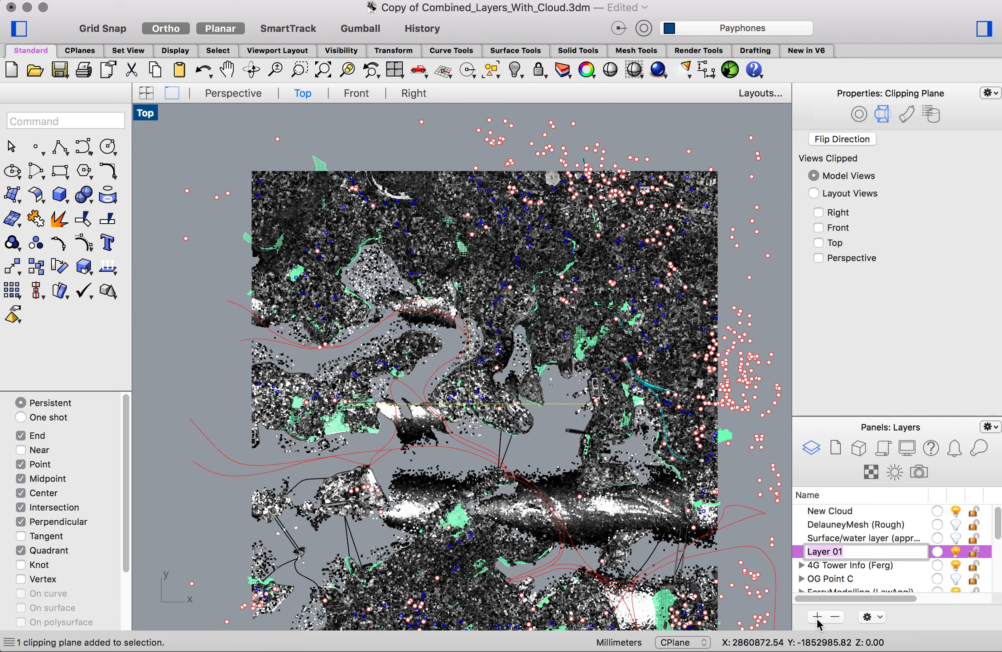
{"action": "type", "text": "CLIPPING PLANE"}
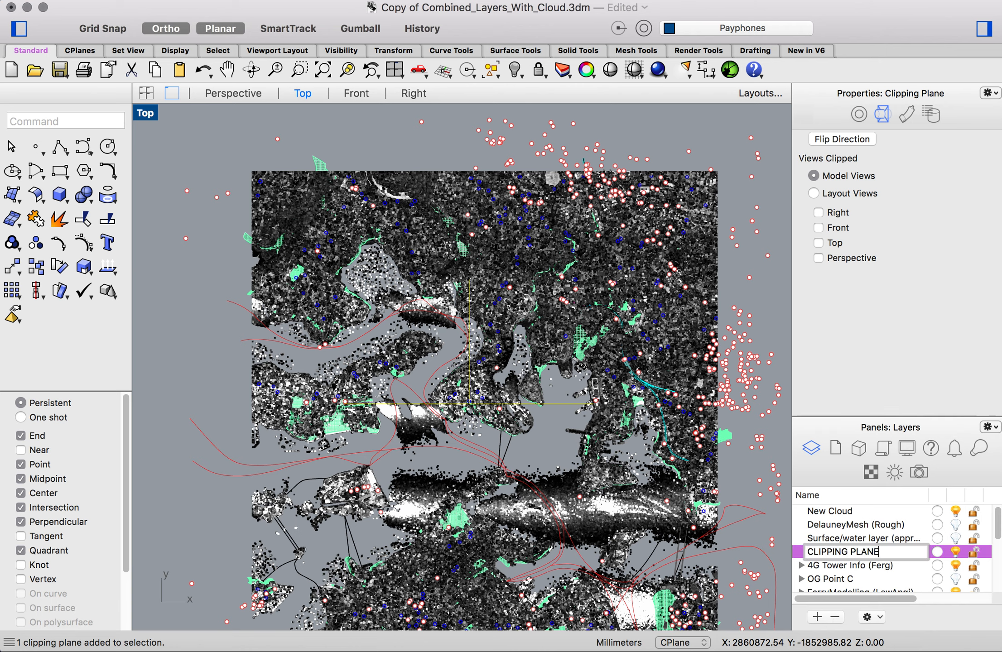
{"action": "key", "text": "Return"}
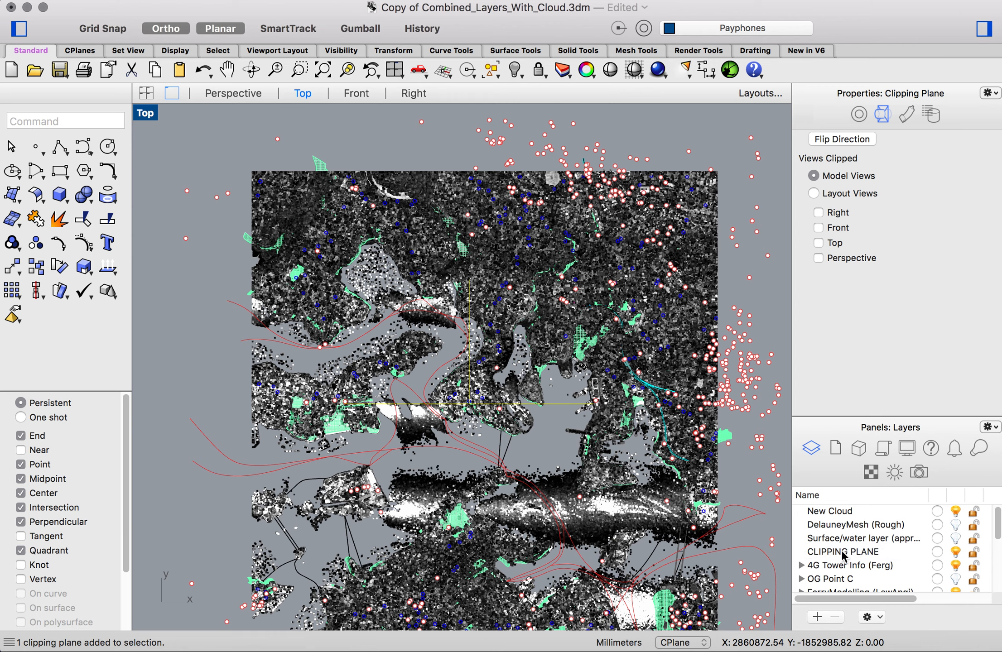
{"action": "right_click", "coordinate": [838, 553]}
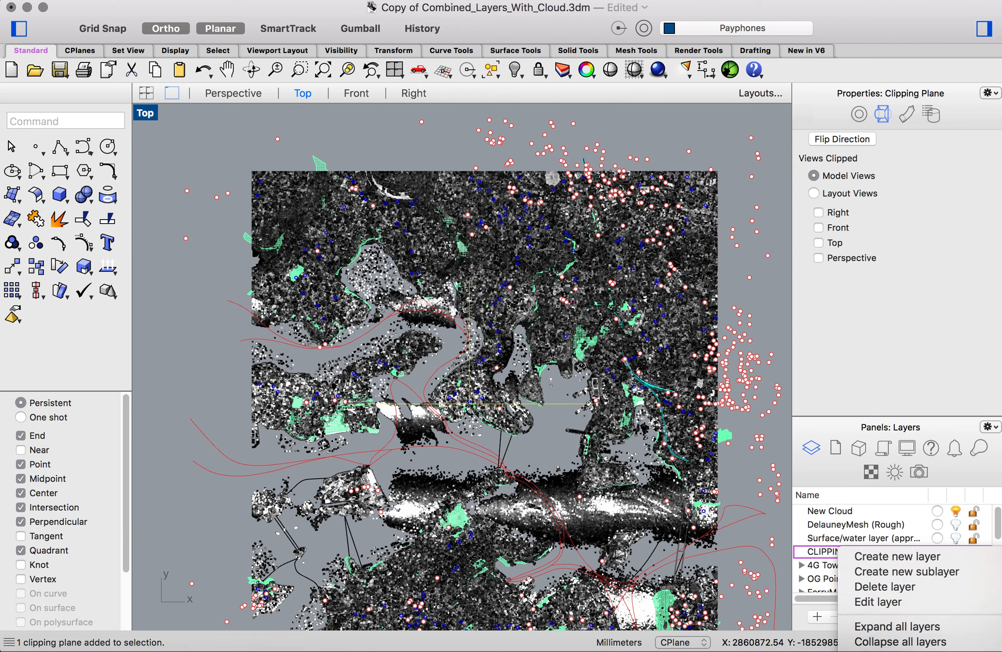
{"action": "left_click", "coordinate": [856, 651]}
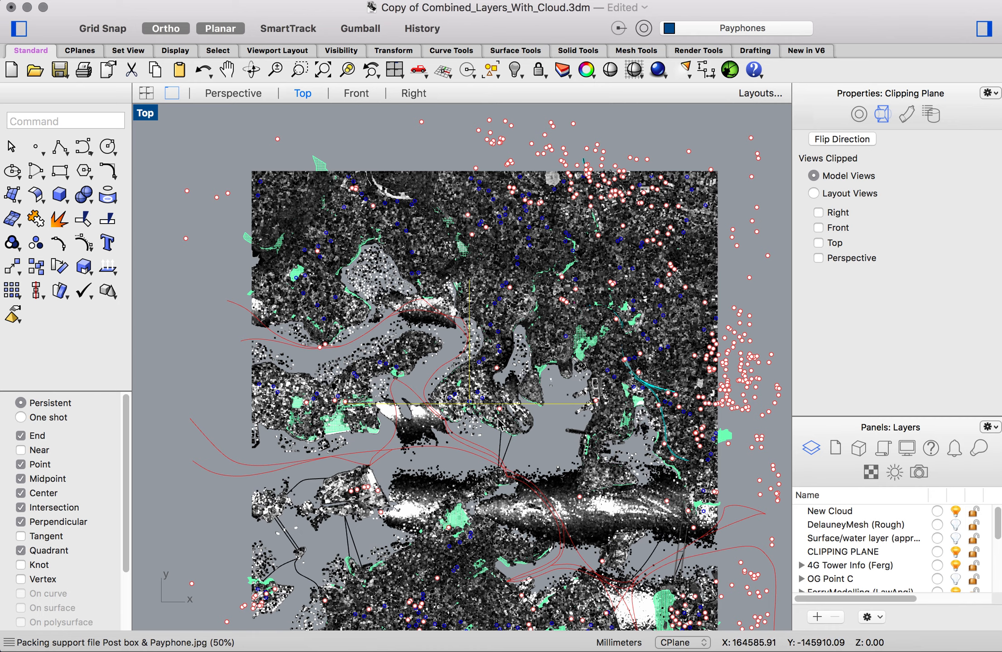
- Rotate the clipping plane about its midpoint in the Top view by about 52°, so it runs diagonally across the map
{"action": "right_click_drag", "start_coordinate": [474, 399], "coordinate": [492, 414]}
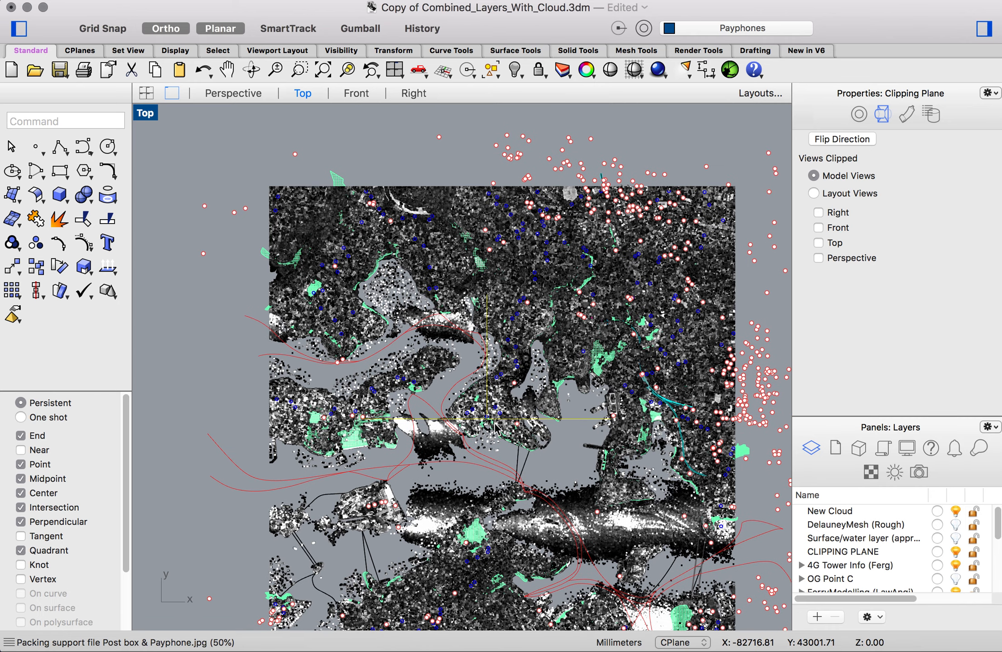
{"action": "scroll", "coordinate": [492, 415], "scroll_direction": "up", "scroll_amount": 2}
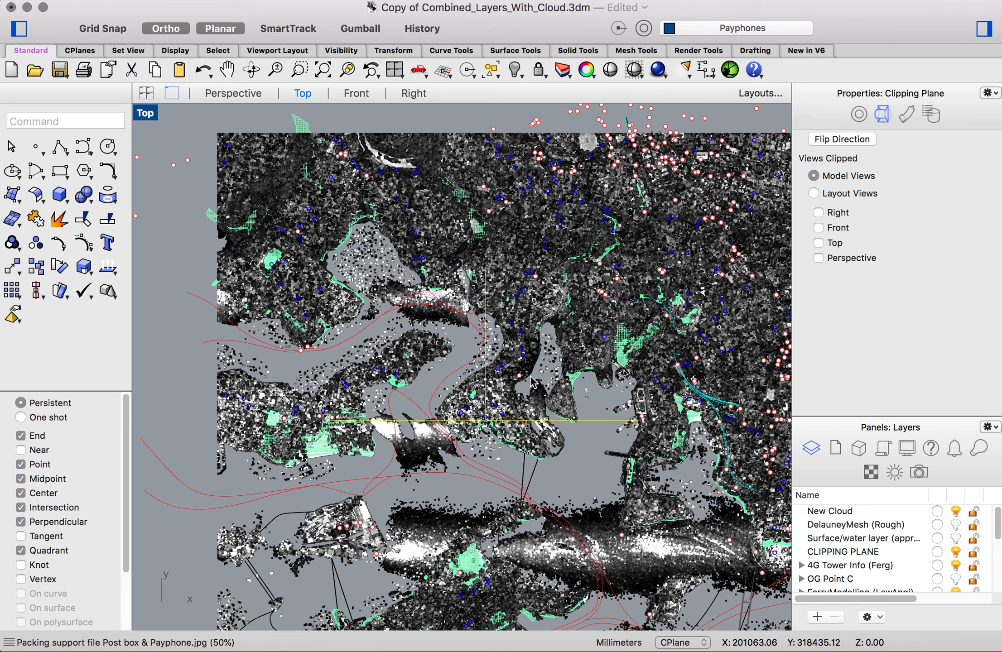
{"action": "type", "text": "rot"}
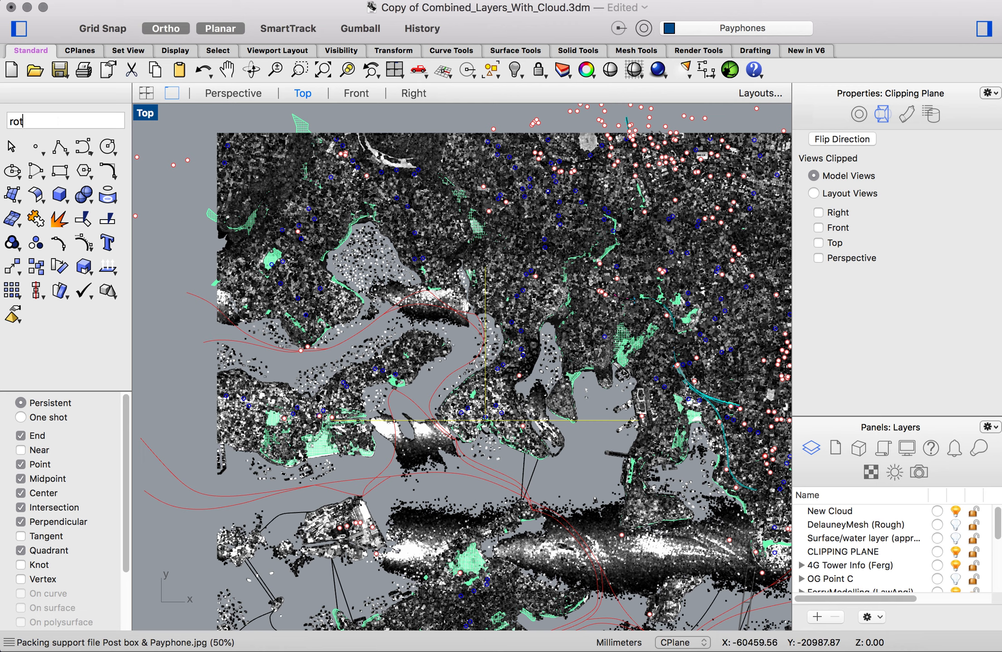
{"action": "key", "text": "Return"}
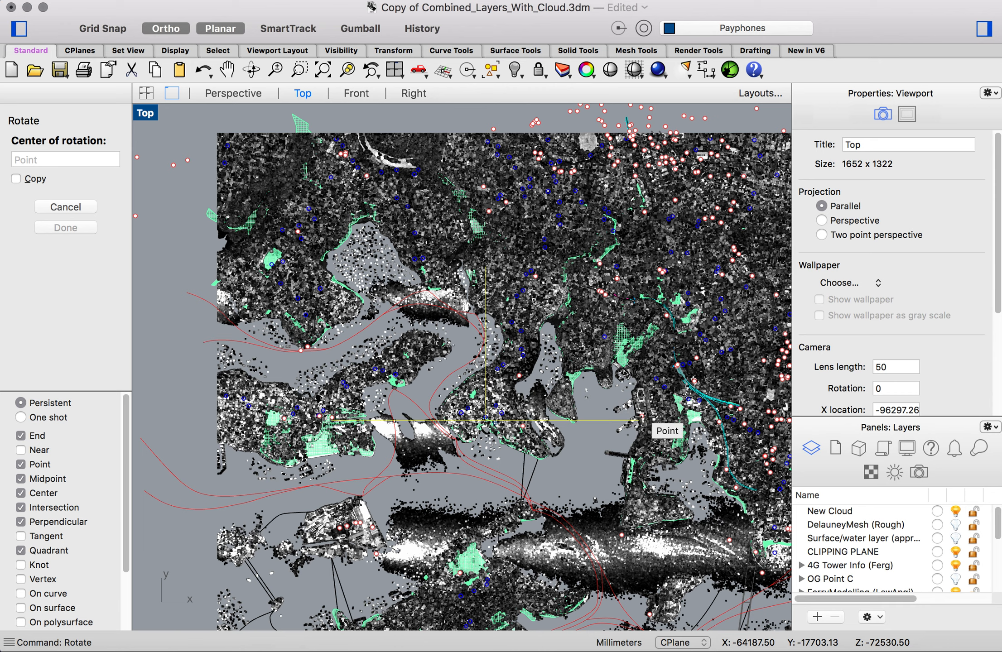
{"action": "left_click", "coordinate": [627, 289]}
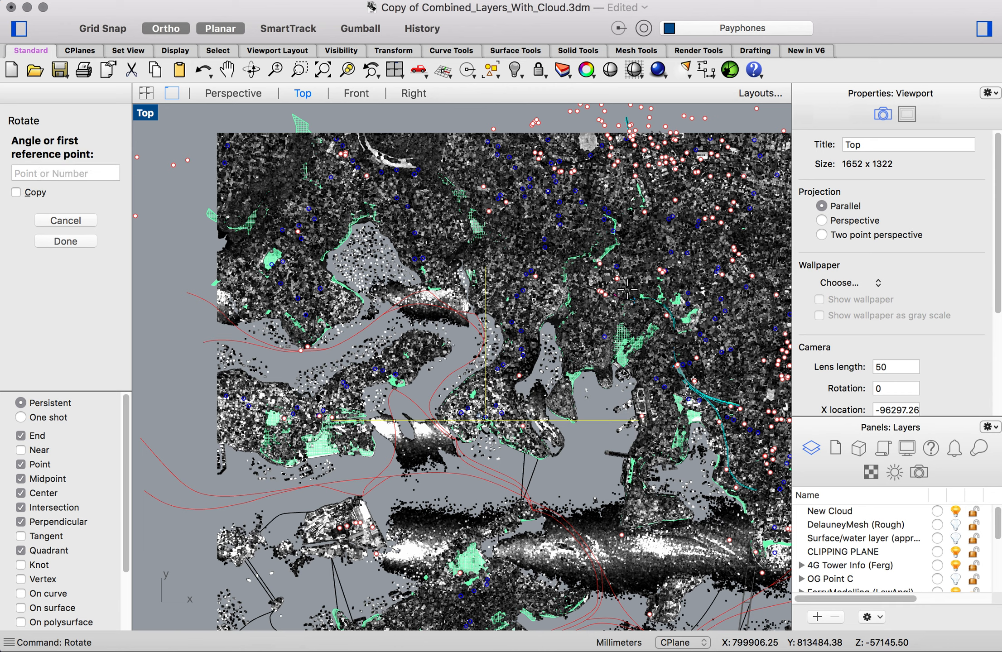
{"action": "left_click", "coordinate": [601, 262]}
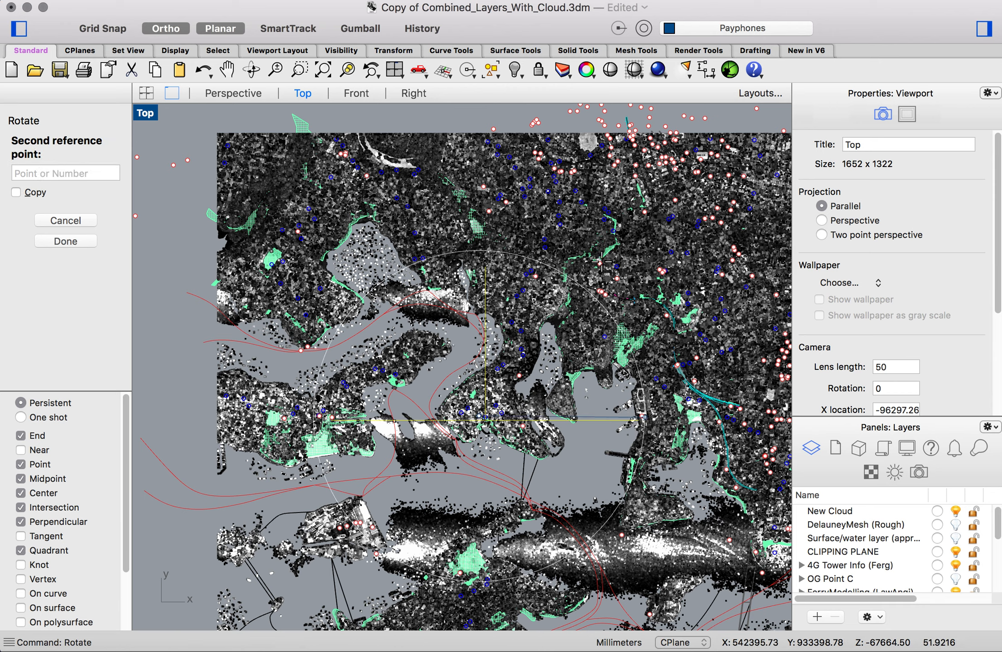
{"action": "left_click", "coordinate": [602, 267]}
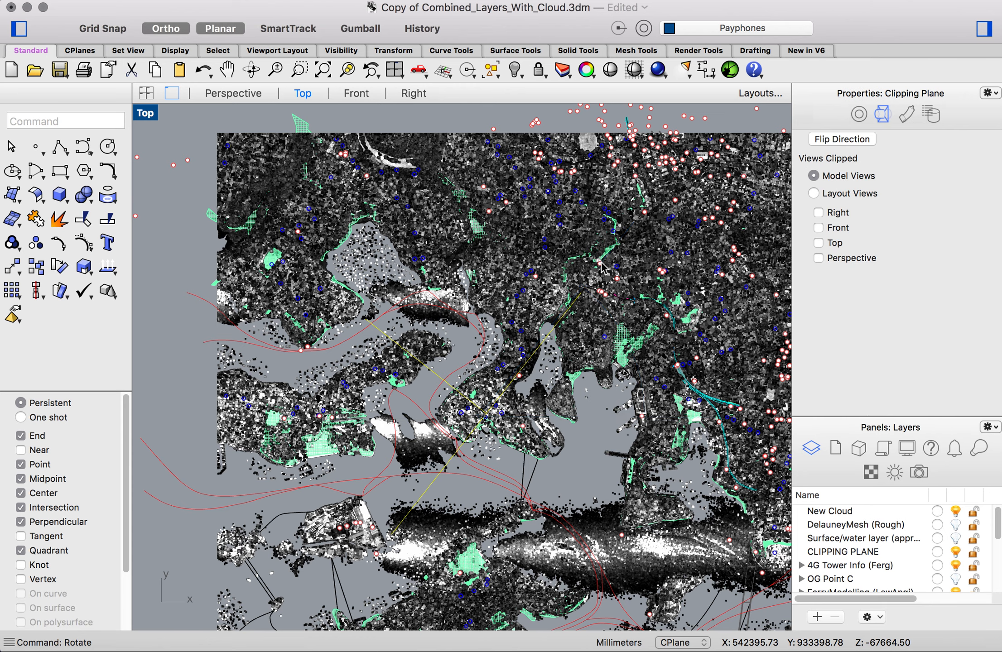
- Move the rotated clipping plane about 1,645,000 mm east so it crosses the cyan curved structure
{"action": "type", "text": "m"}
{"action": "key", "text": "Return"}
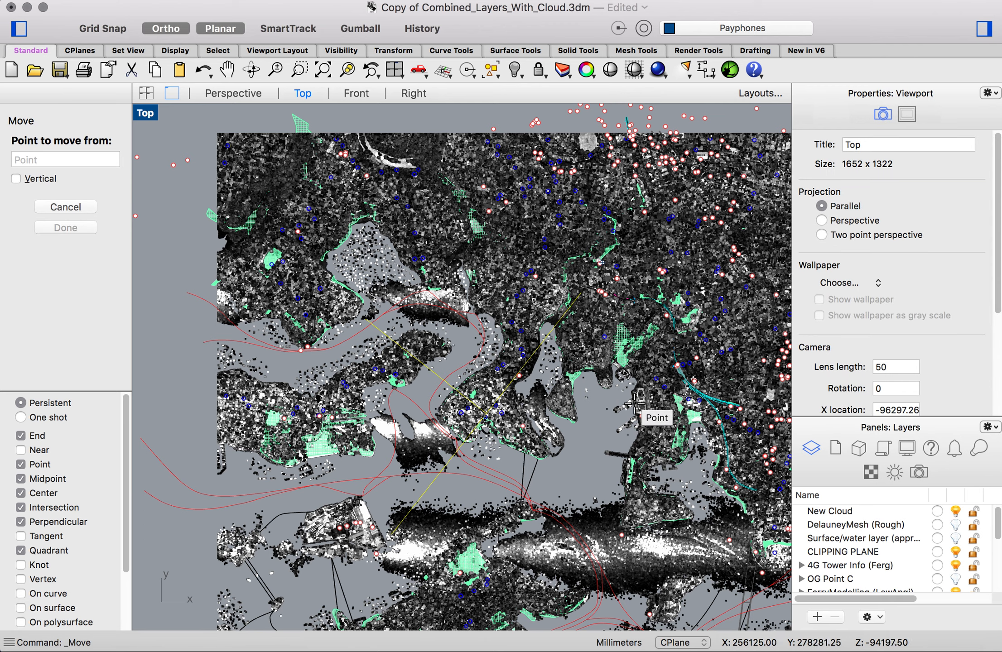
{"action": "left_click", "coordinate": [719, 407]}
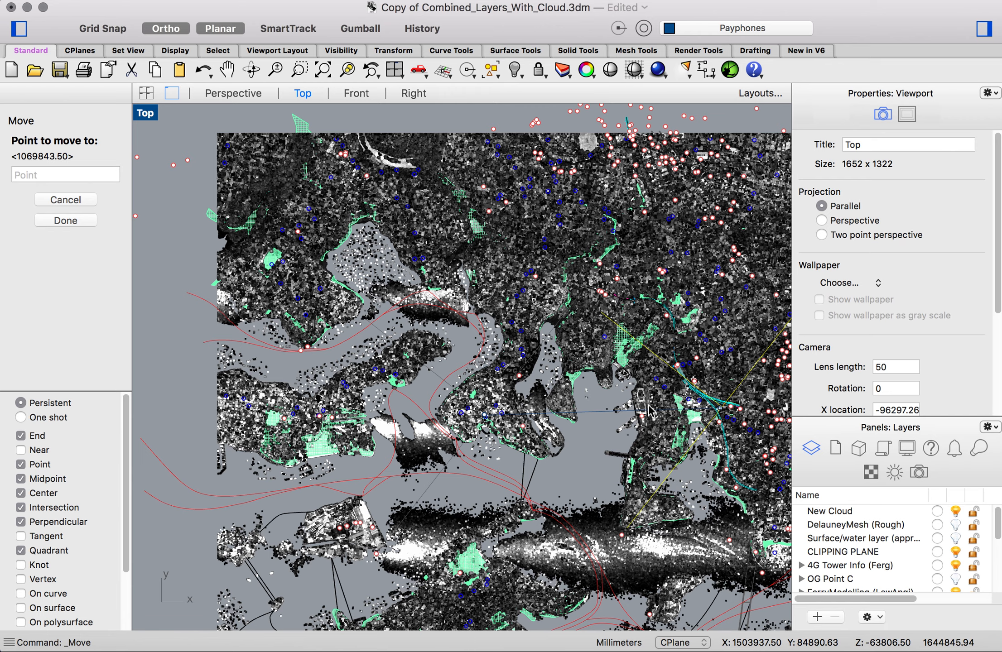
{"action": "left_click", "coordinate": [693, 376]}
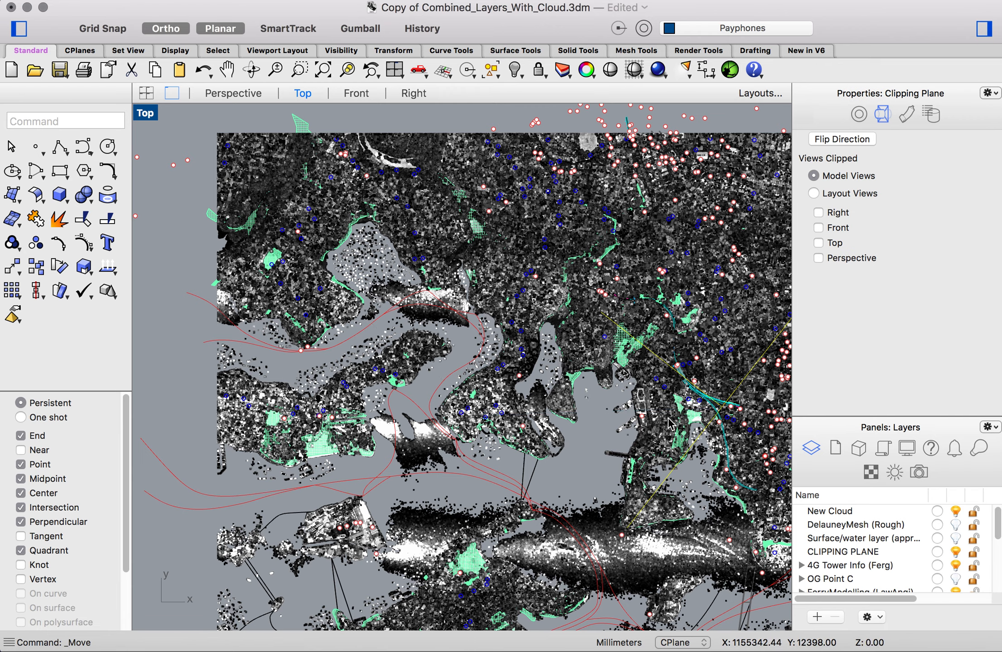
{"action": "right_click_drag", "start_coordinate": [672, 445], "coordinate": [595, 424]}
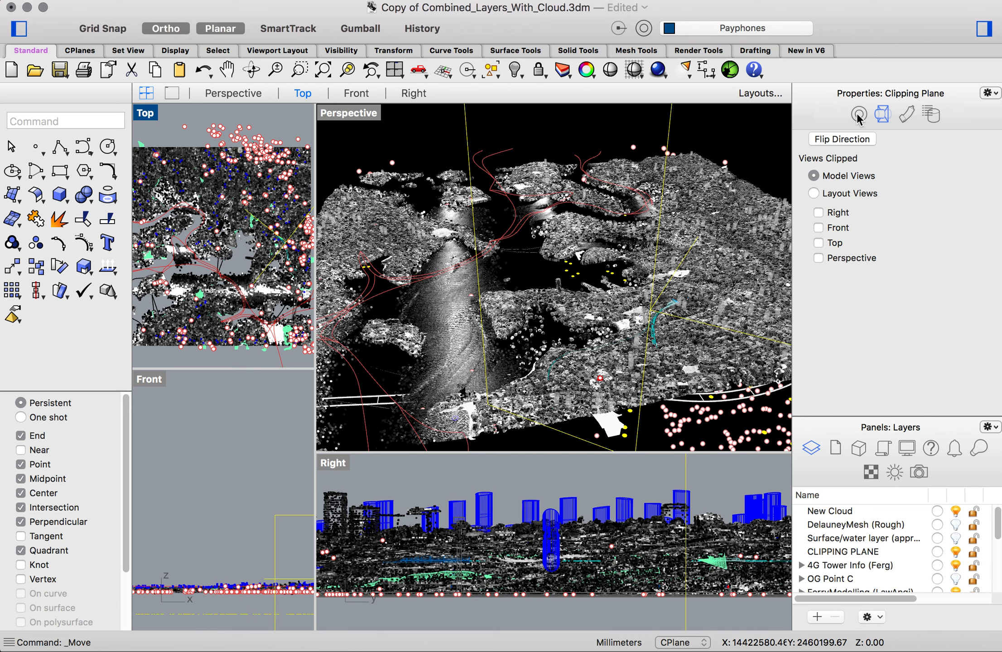
- Check the clipping plane's layer in its object properties and enable its clipping for the Perspective view
{"action": "left_click", "coordinate": [859, 115]}
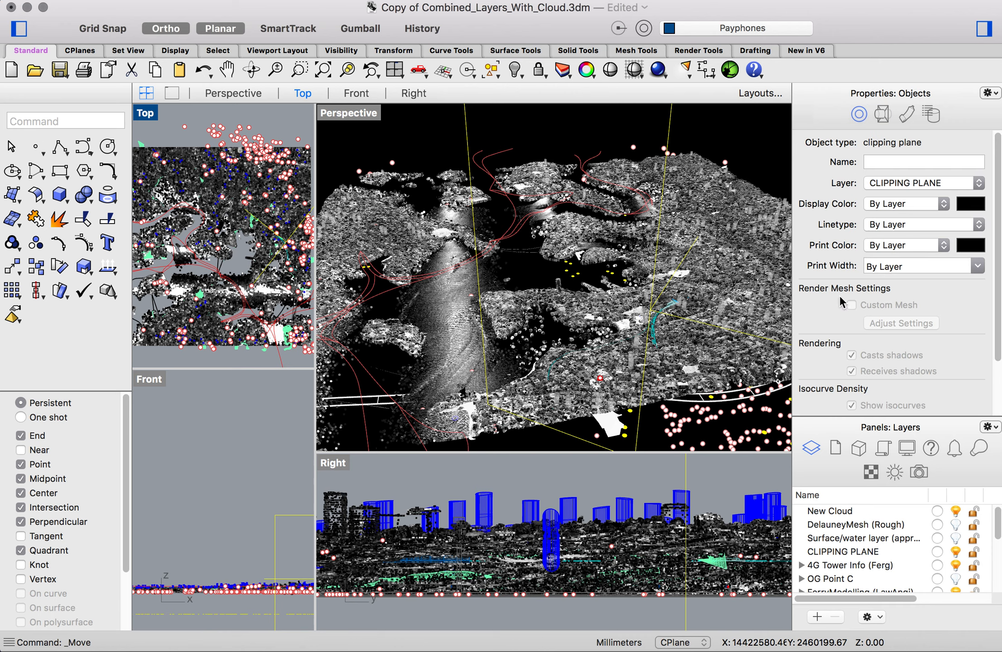
{"action": "left_click", "coordinate": [884, 116]}
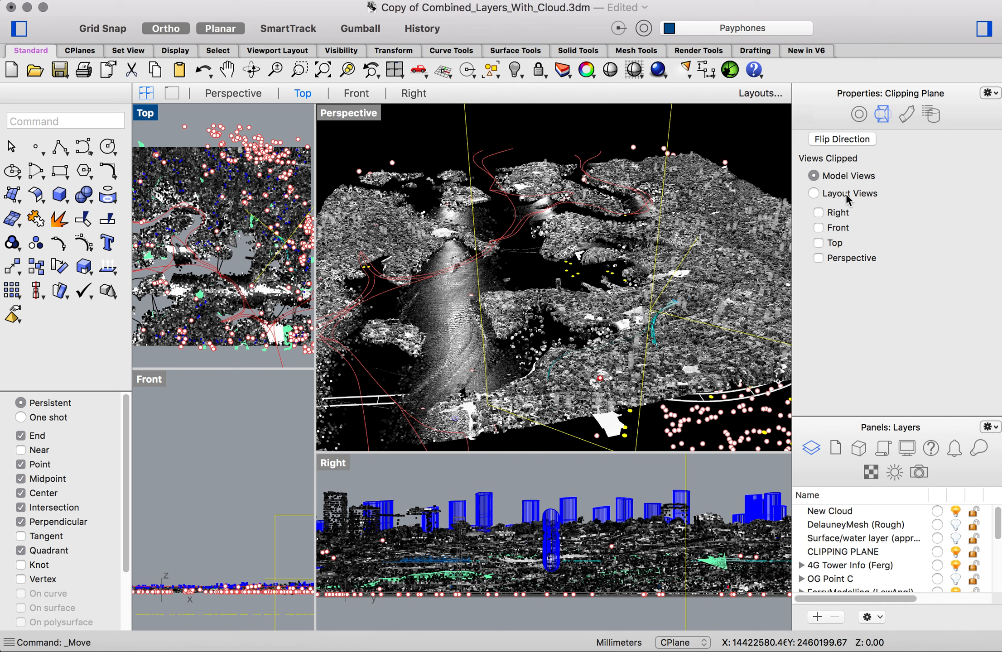
{"action": "left_click", "coordinate": [819, 258]}
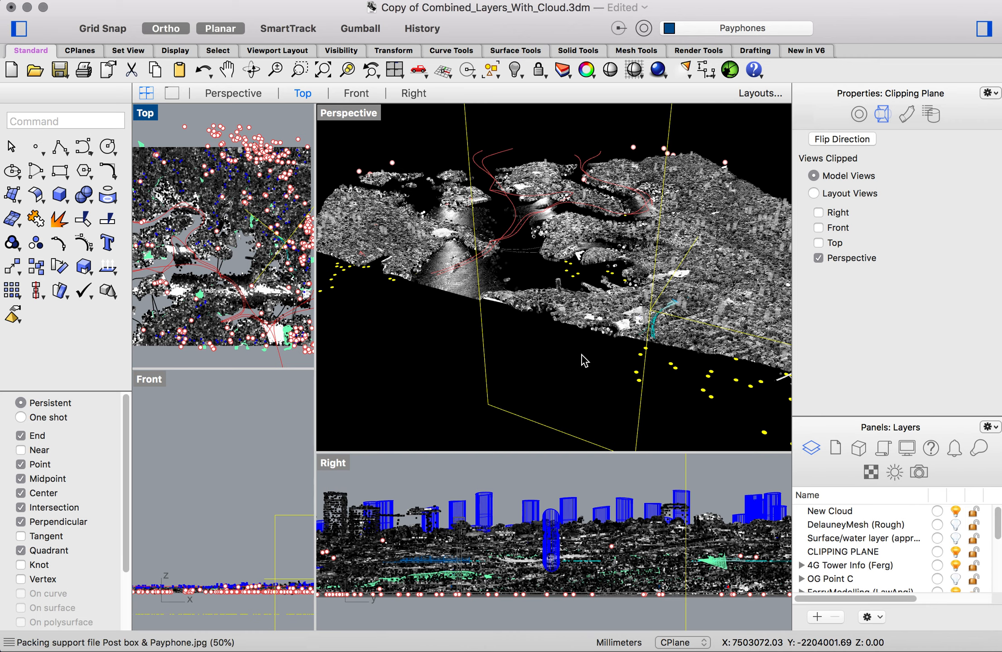
- Examine the cut edge around the cyan curved structure from a low angle in the maximized Perspective viewport
{"action": "right_click_drag", "start_coordinate": [581, 360], "coordinate": [578, 390]}
{"action": "scroll", "coordinate": [625, 462], "scroll_direction": "up", "scroll_amount": 4}
{"action": "scroll", "coordinate": [601, 388], "scroll_direction": "up", "scroll_amount": 15}
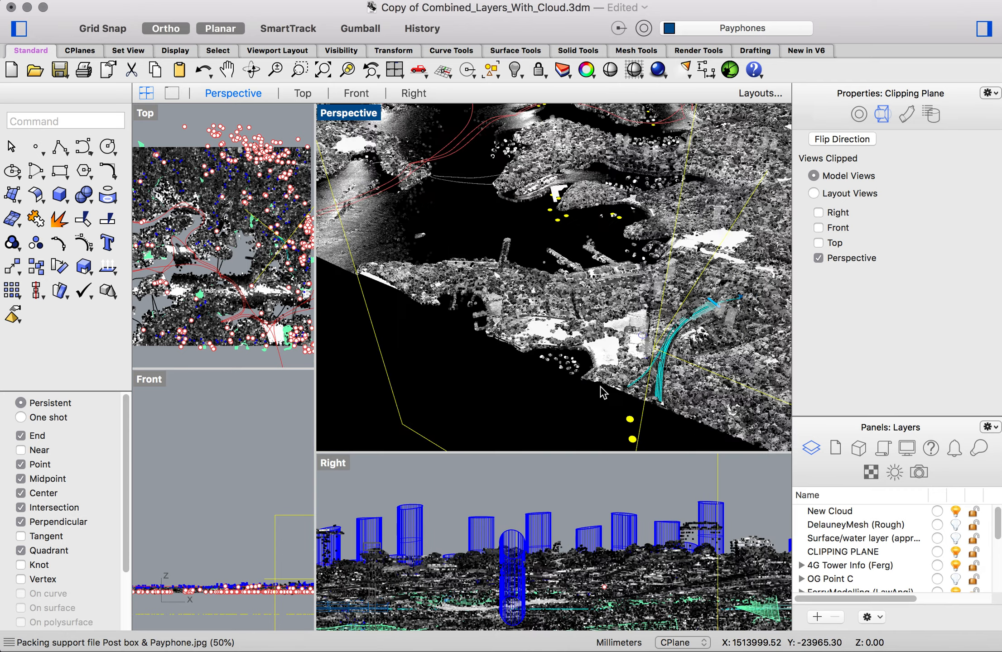
{"action": "scroll", "coordinate": [624, 369], "scroll_direction": "up", "scroll_amount": 12}
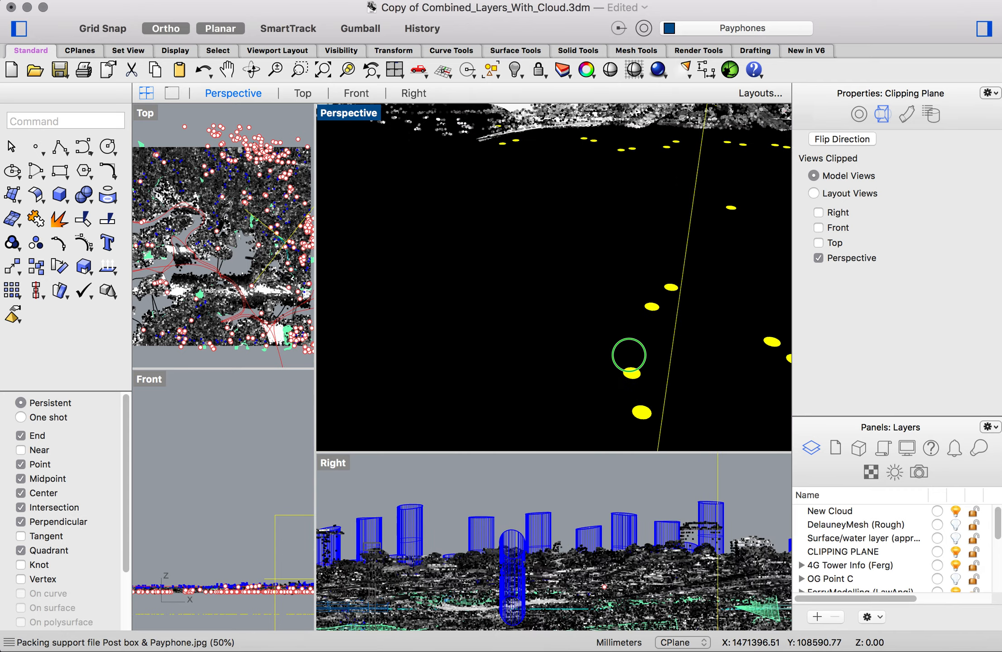
{"action": "right_click_drag", "start_coordinate": [671, 269], "coordinate": [647, 296], "text": "shift"}
{"action": "right_click_drag", "start_coordinate": [659, 282], "coordinate": [620, 306]}
{"action": "right_click_drag", "start_coordinate": [594, 358], "coordinate": [605, 307]}
{"action": "double_click", "coordinate": [360, 117]}
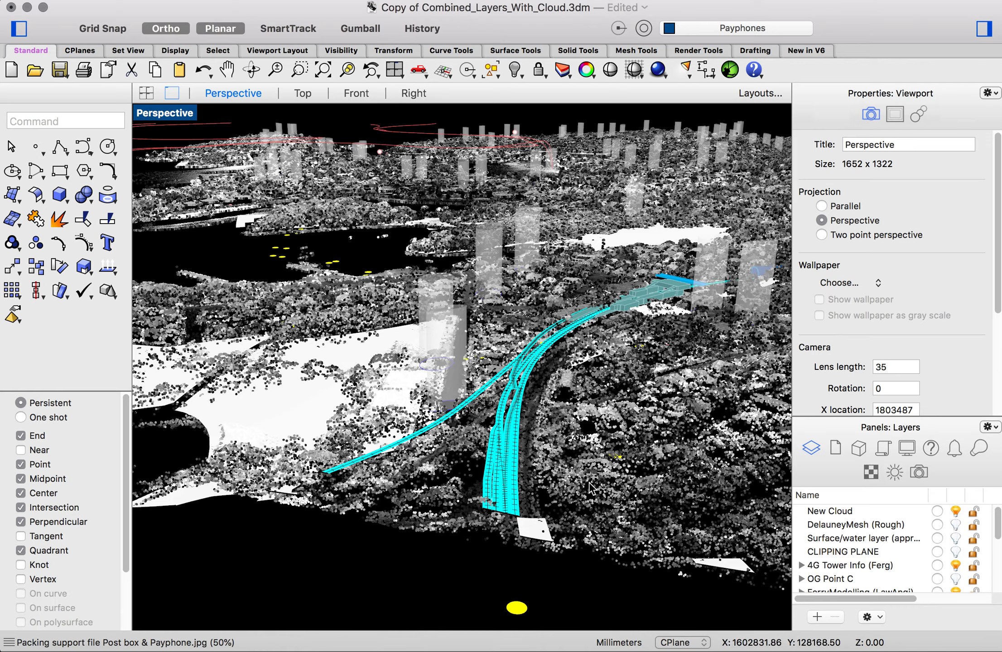
- Examine the cut edge around the cyan curved structure from several low angles and check the point cloud's display mode options
{"action": "right_click_drag", "start_coordinate": [593, 481], "coordinate": [549, 494]}
{"action": "right_click_drag", "start_coordinate": [537, 377], "coordinate": [538, 419], "text": "shift"}
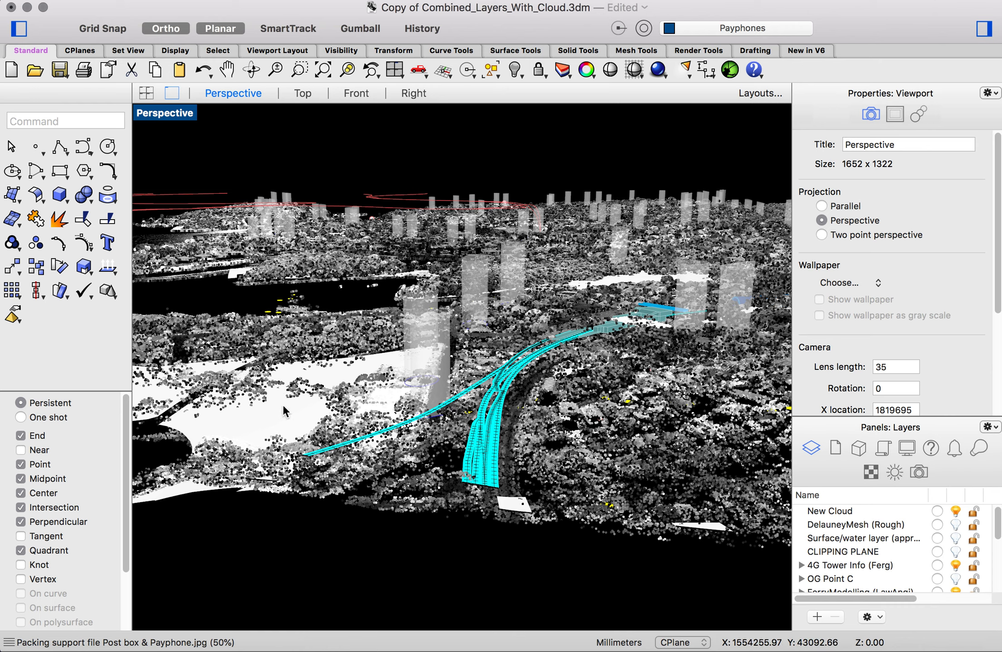
{"action": "right_click_drag", "start_coordinate": [395, 446], "coordinate": [422, 449]}
{"action": "right_click_drag", "start_coordinate": [572, 402], "coordinate": [526, 414]}
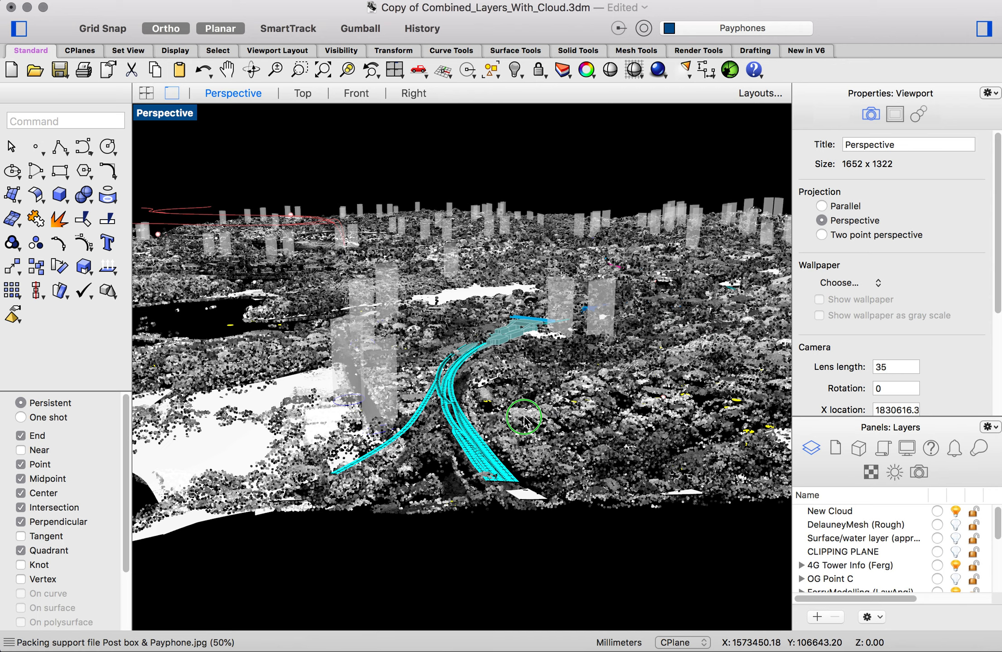
{"action": "left_click", "coordinate": [537, 417]}
{"action": "right_click", "coordinate": [522, 427]}
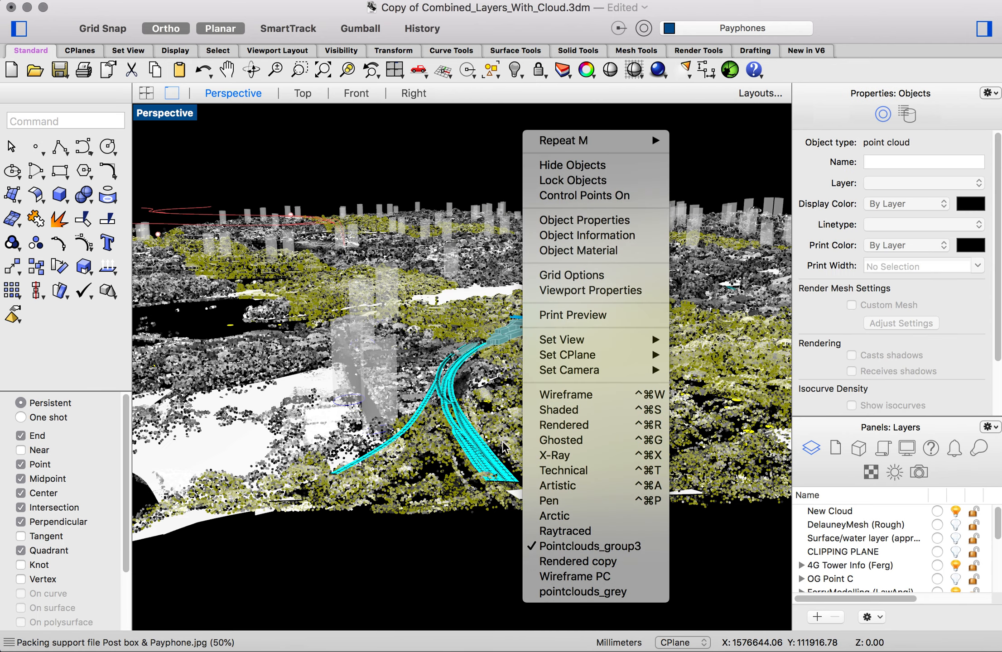
{"action": "left_click", "coordinate": [506, 548]}
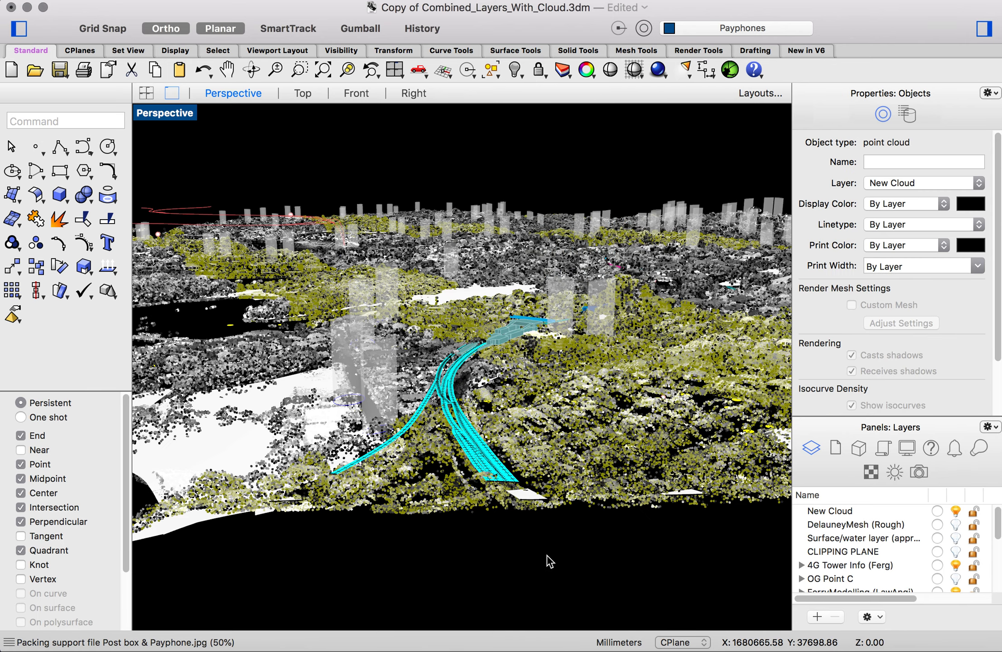
{"action": "left_click", "coordinate": [535, 555]}
- Turn on the CLIPPING PLANE layer and run Show to unhide all hidden objects
{"action": "right_click_drag", "start_coordinate": [572, 456], "coordinate": [507, 462]}
{"action": "scroll", "coordinate": [550, 450], "scroll_direction": "up", "scroll_amount": 5}
{"action": "scroll", "coordinate": [550, 449], "scroll_direction": "down", "scroll_amount": 8}
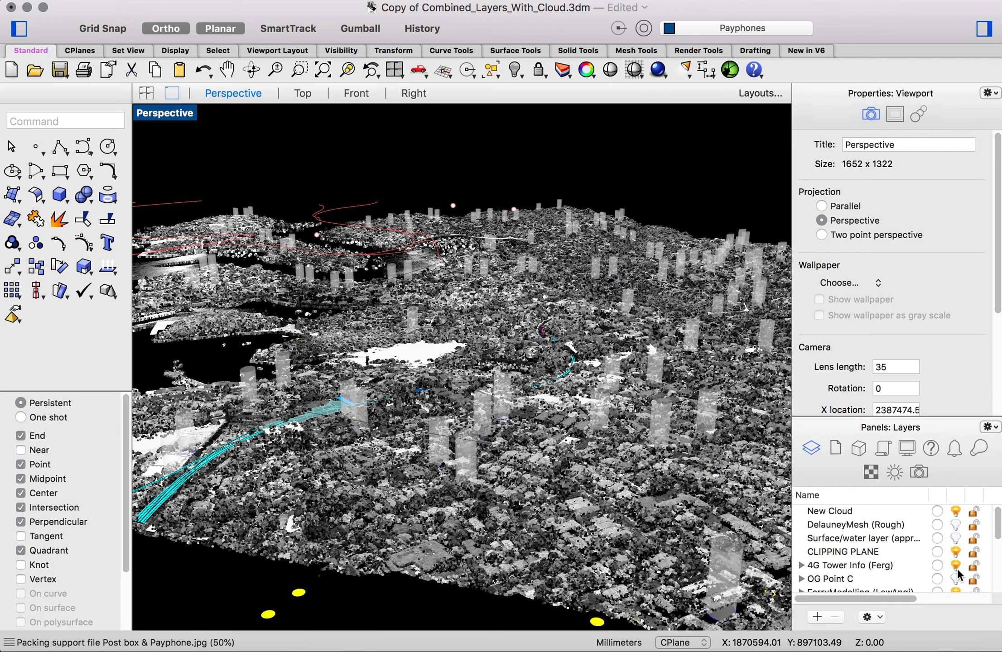
{"action": "right_click_drag", "start_coordinate": [509, 480], "coordinate": [548, 484], "text": "shift"}
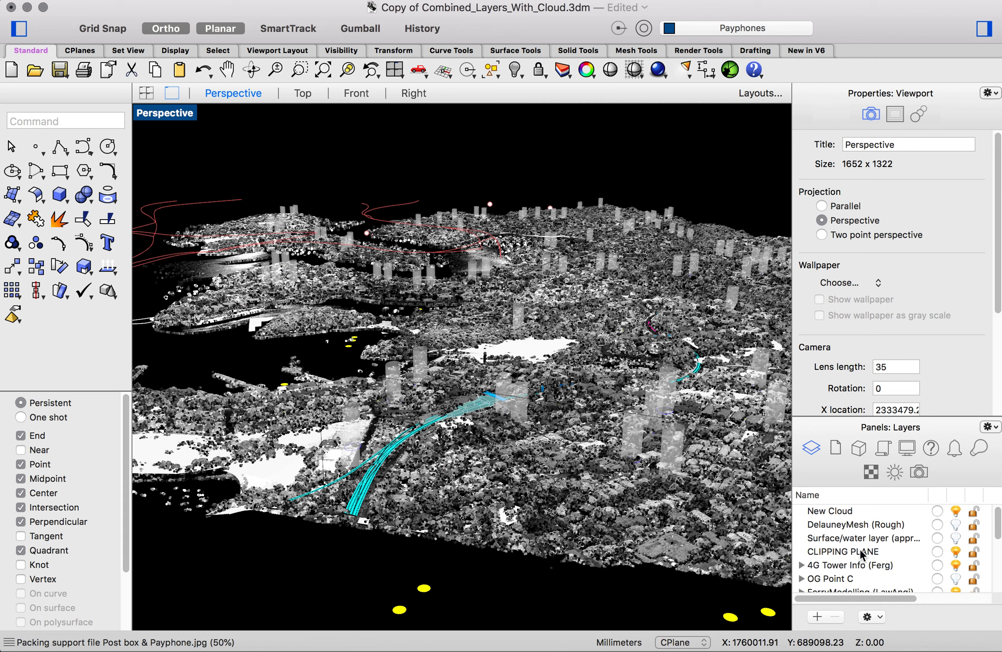
{"action": "right_click", "coordinate": [850, 555]}
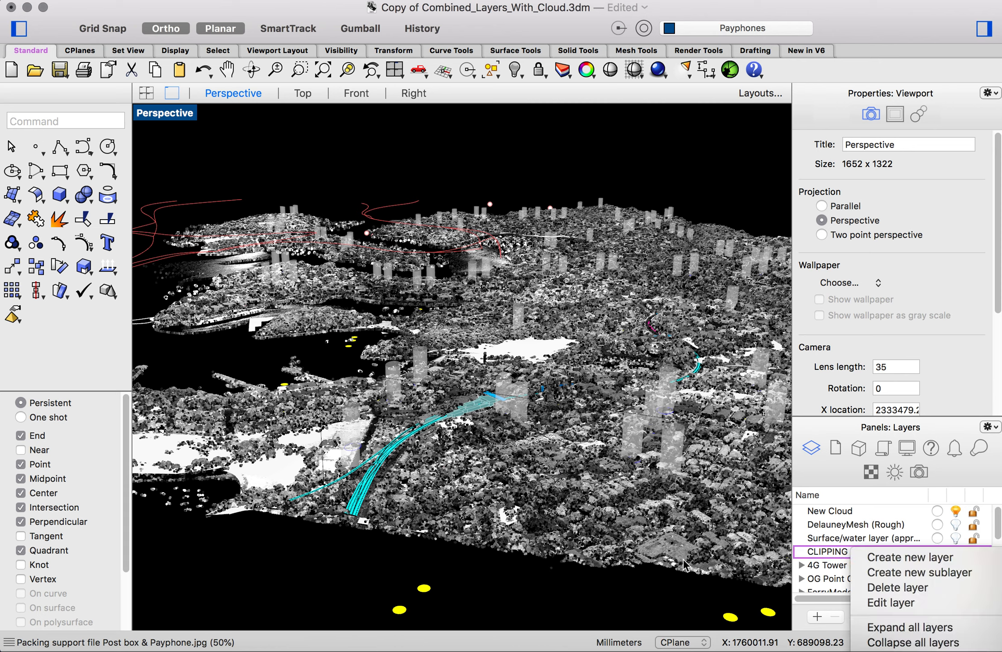
{"action": "left_click", "coordinate": [849, 526]}
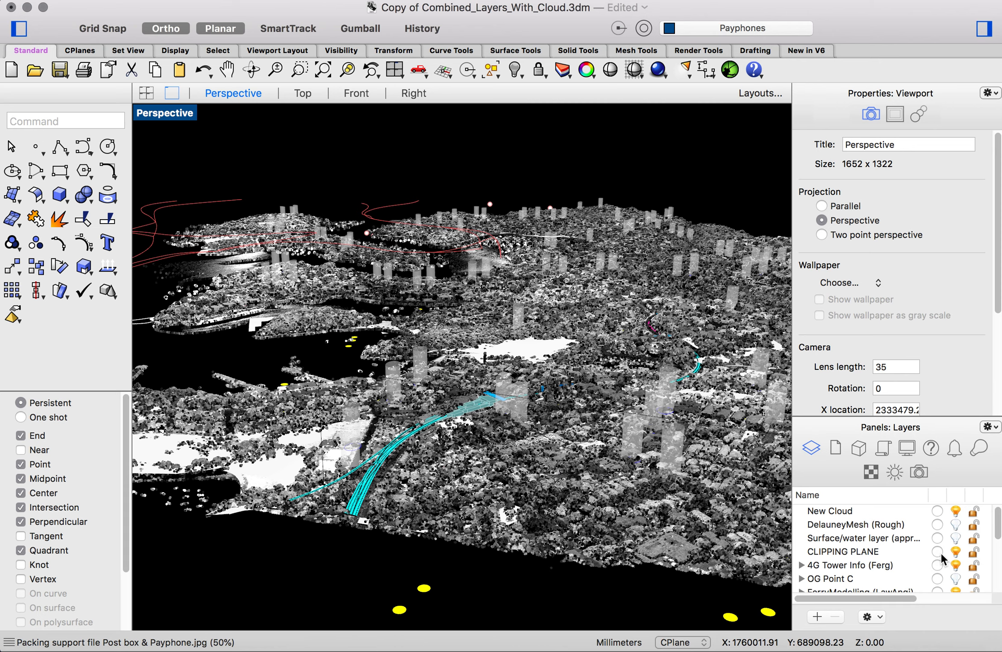
{"action": "right_click_drag", "start_coordinate": [528, 591], "coordinate": [588, 507]}
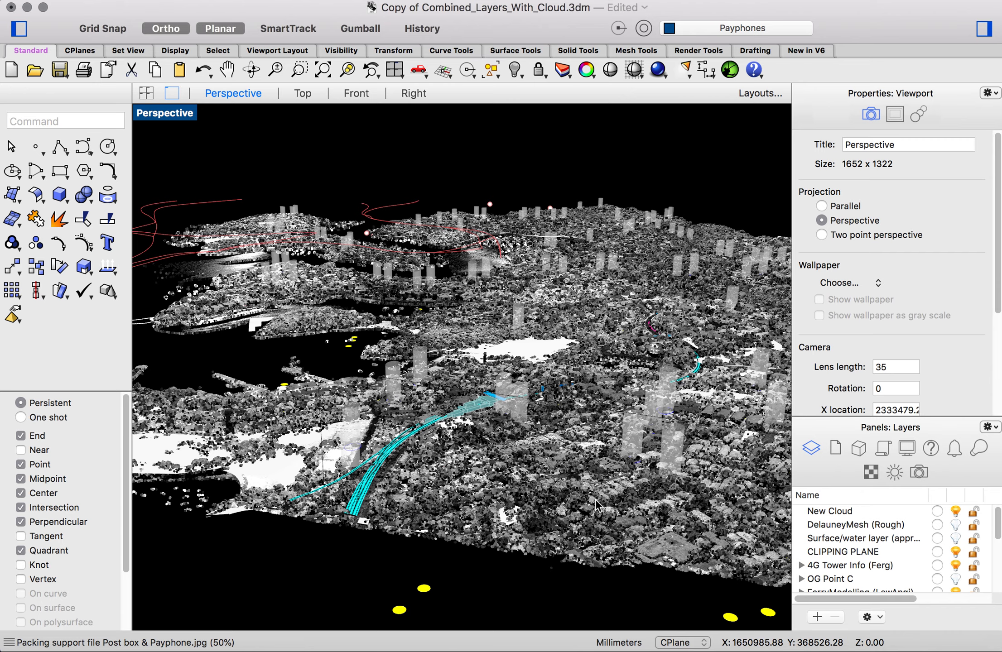
{"action": "scroll", "coordinate": [596, 500], "scroll_direction": "down", "scroll_amount": 15}
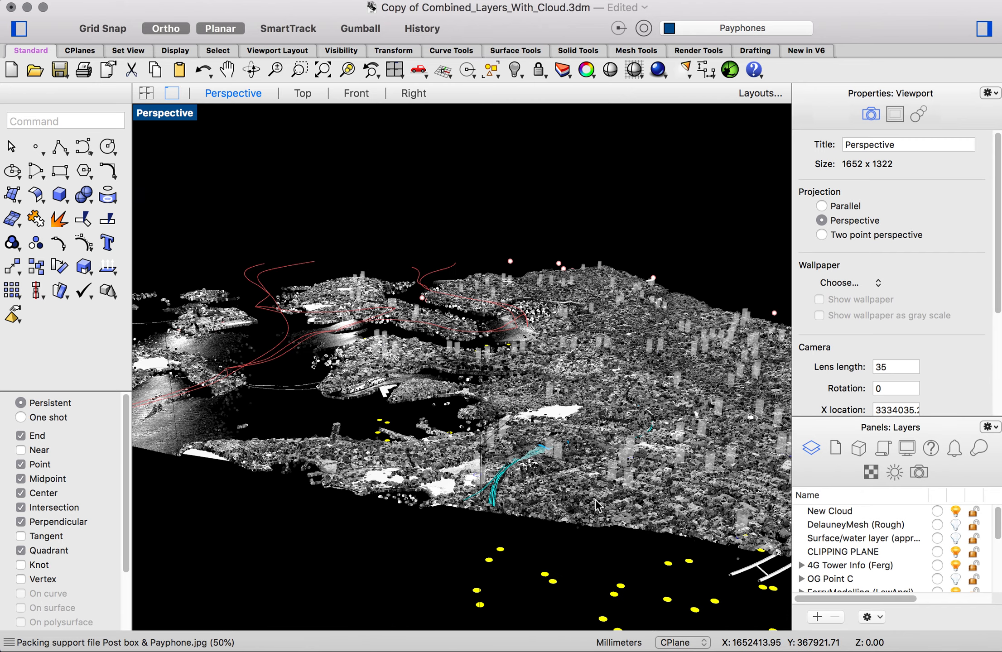
{"action": "type", "text": "how"}
{"action": "key", "text": "Return"}
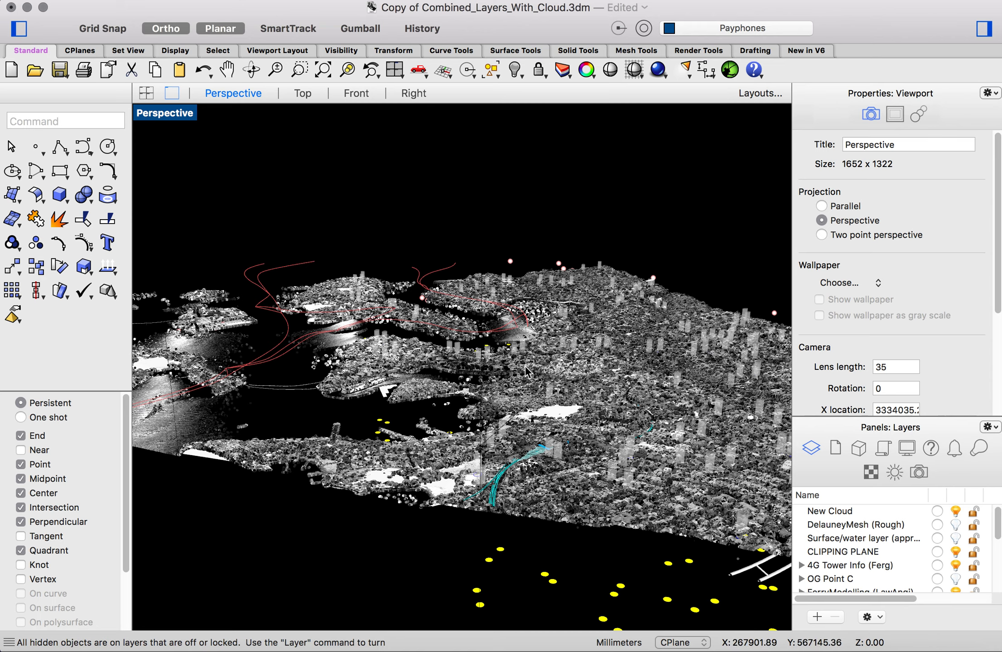
- Return to the four-viewport layout, disable the clipping plane's clipping for the Perspective view, and turn off the CLIPPING PLANE layer
{"action": "double_click", "coordinate": [174, 113]}
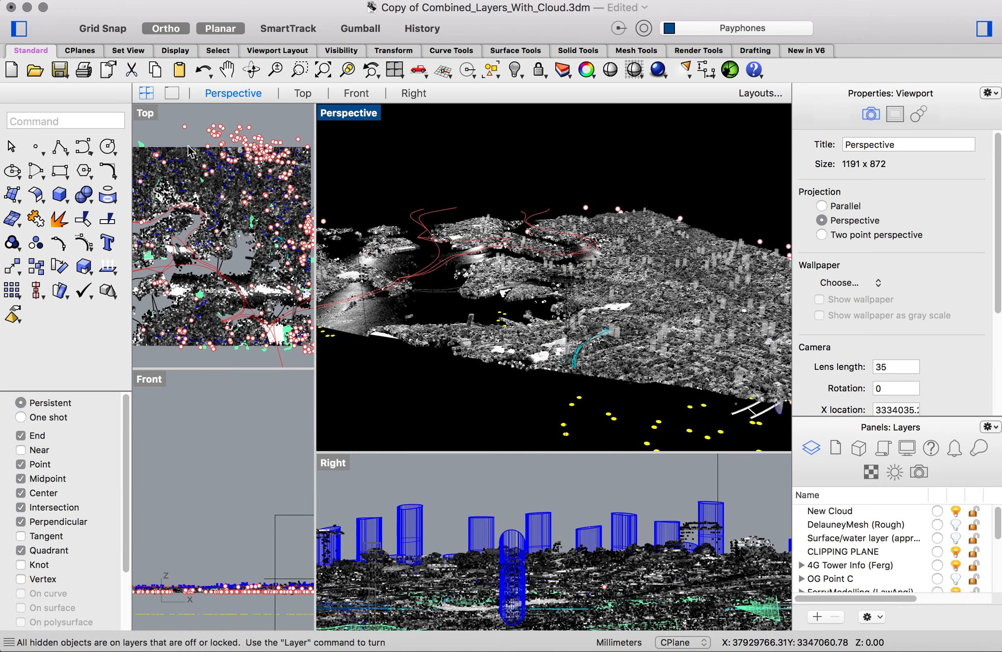
{"action": "right_click_drag", "start_coordinate": [295, 525], "coordinate": [212, 510]}
{"action": "left_click_drag", "start_coordinate": [250, 486], "coordinate": [216, 521]}
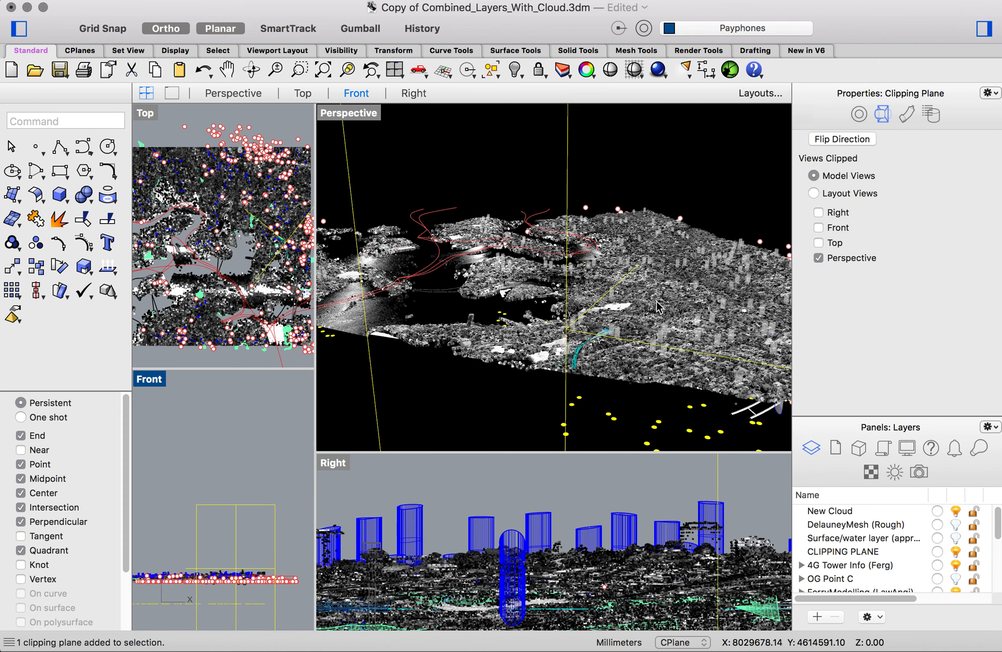
{"action": "left_click", "coordinate": [818, 257]}
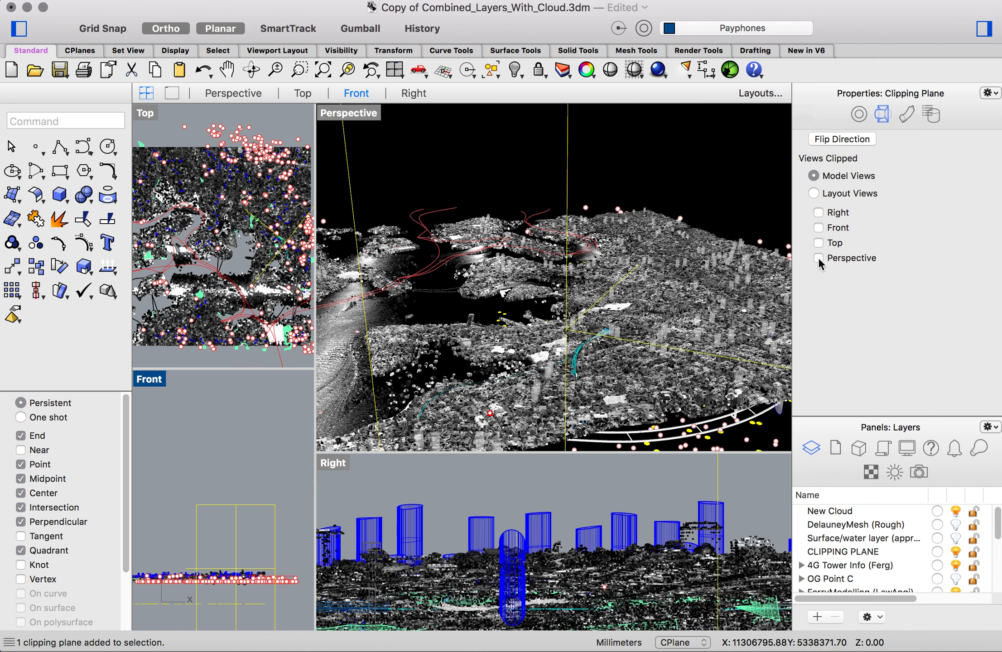
{"action": "left_click", "coordinate": [711, 186]}
{"action": "key", "text": "Escape"}
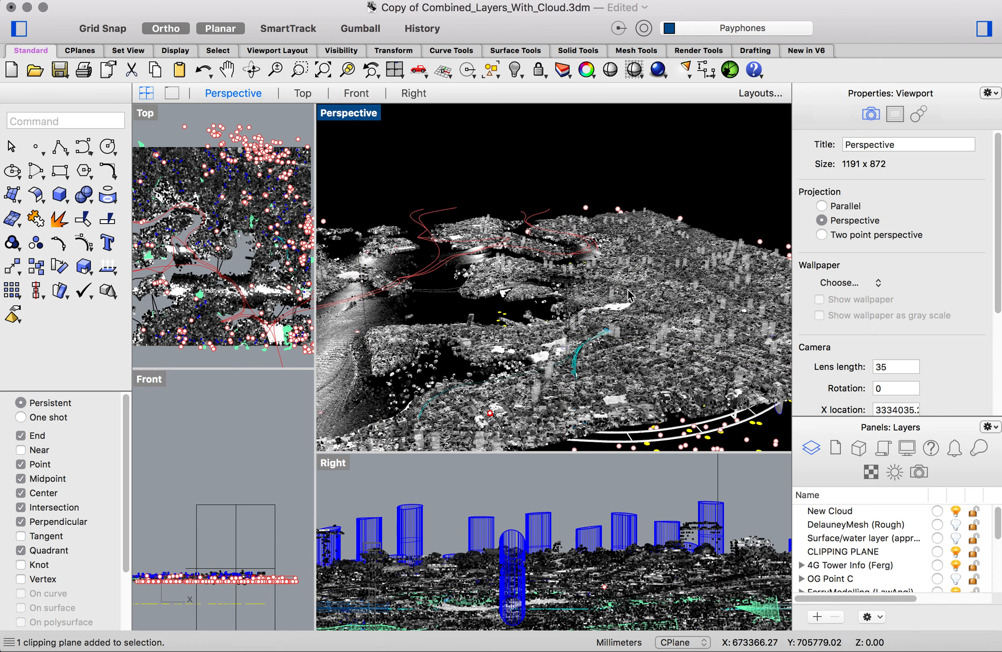
{"action": "left_click", "coordinate": [955, 552]}
- Examine the unclipped point cloud and city model from several angles in the Perspective view, from the cyan structure to the waterways
{"action": "right_click_drag", "start_coordinate": [675, 332], "coordinate": [650, 347]}
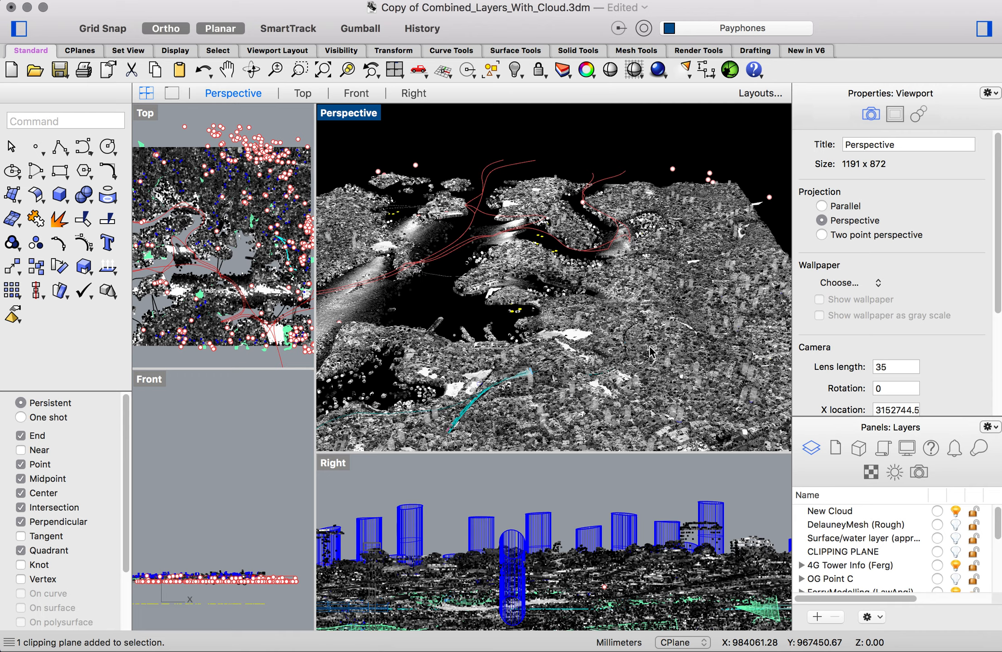
{"action": "mouse_move", "coordinate": [429, 285]}
{"action": "right_mouse_down", "text": "shift"}
{"action": "mouse_move", "coordinate": [466, 270]}
{"action": "mouse_move", "coordinate": [459, 235]}
{"action": "mouse_move", "coordinate": [559, 279]}
{"action": "mouse_move", "coordinate": [559, 270]}
{"action": "mouse_move", "coordinate": [559, 282]}
{"action": "right_mouse_up", "text": "shift"}
{"action": "scroll", "coordinate": [544, 361], "scroll_direction": "up", "scroll_amount": 7}
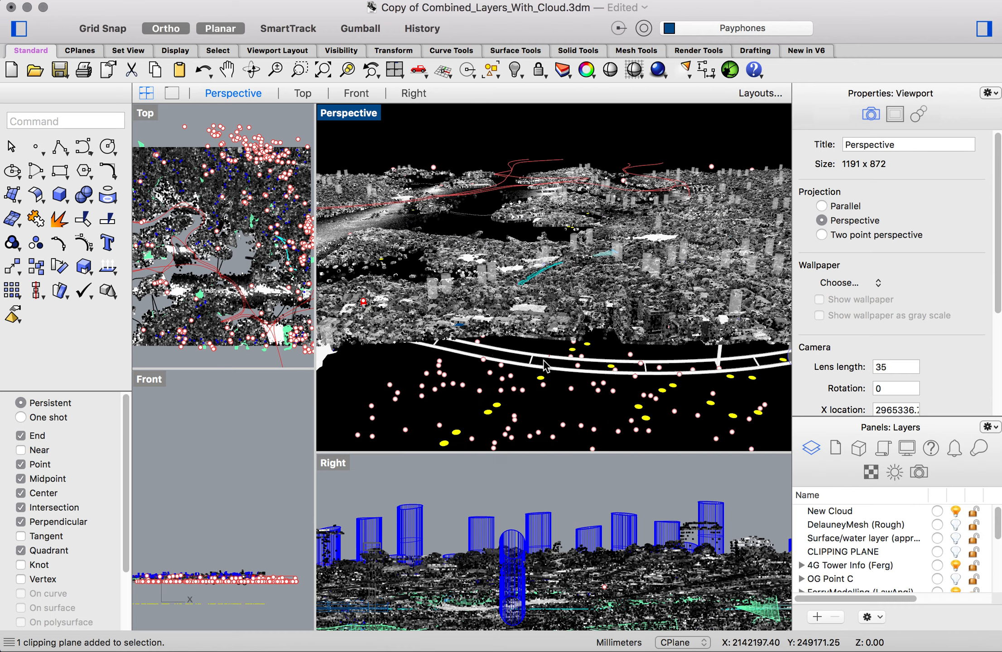
{"action": "right_click_drag", "start_coordinate": [682, 318], "coordinate": [560, 277]}
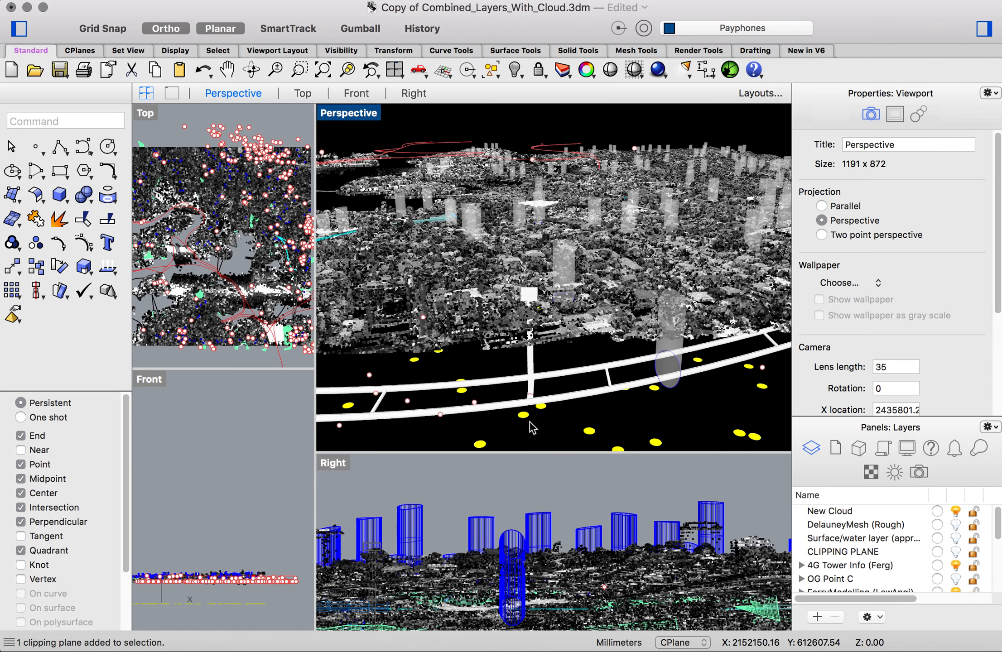
{"action": "right_click_drag", "start_coordinate": [462, 345], "coordinate": [578, 272]}
{"action": "scroll", "coordinate": [648, 292], "scroll_direction": "down", "scroll_amount": 10}
{"action": "scroll", "coordinate": [675, 311], "scroll_direction": "up", "scroll_amount": 10}
{"action": "scroll", "coordinate": [677, 317], "scroll_direction": "down", "scroll_amount": 10}
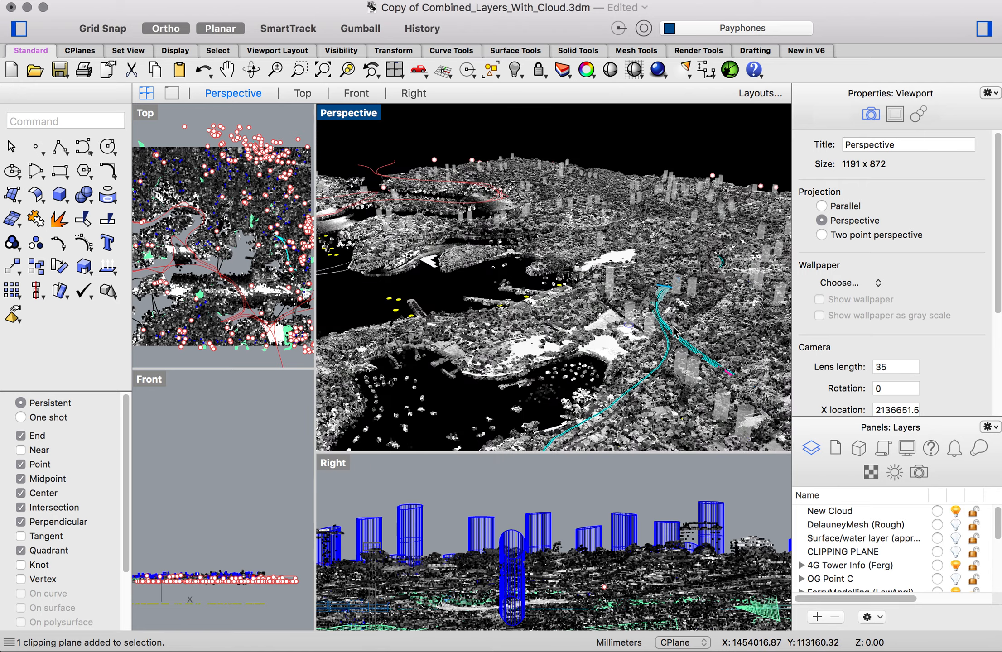
{"action": "right_click_drag", "start_coordinate": [525, 308], "coordinate": [474, 297]}
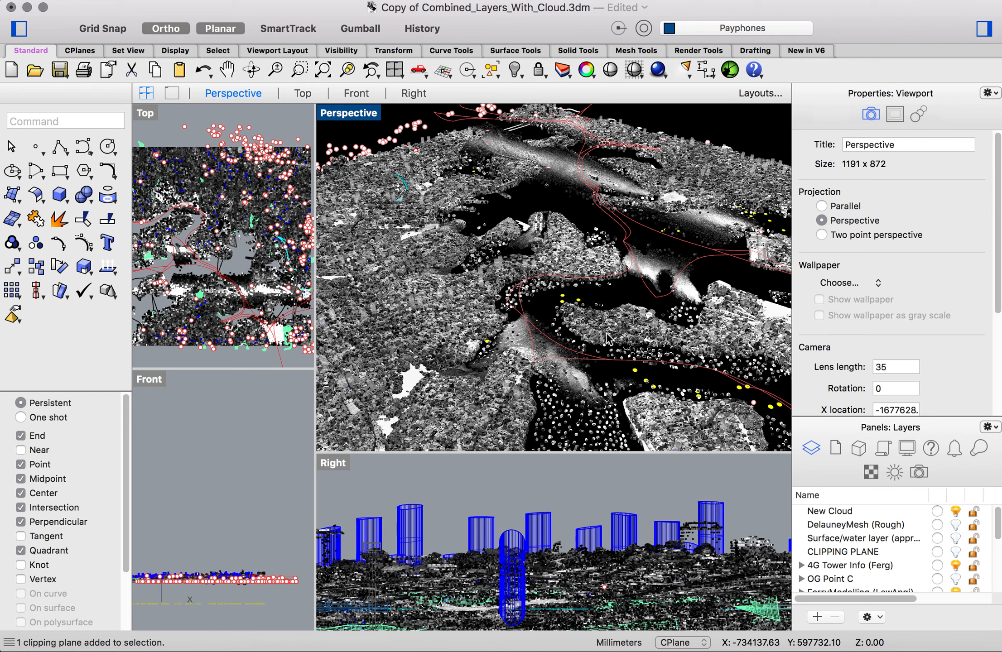